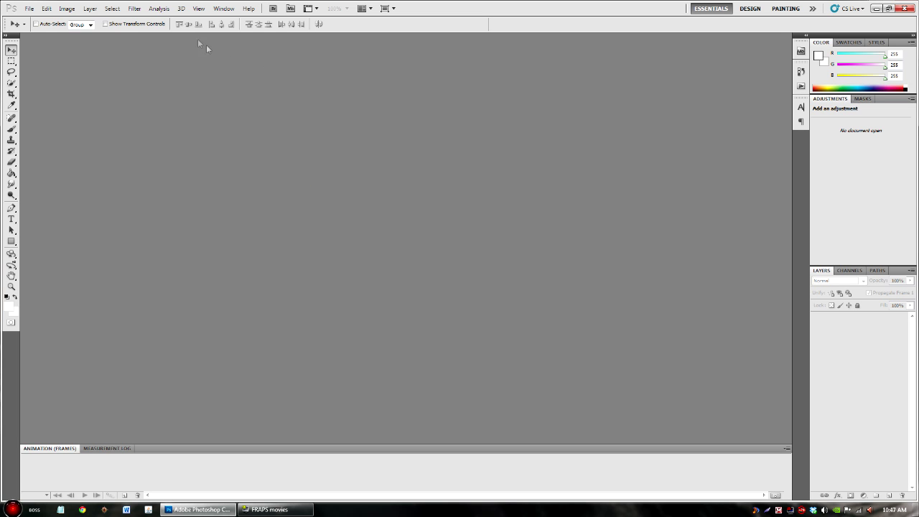
{"action": "left_click", "coordinate": [180, 8]}
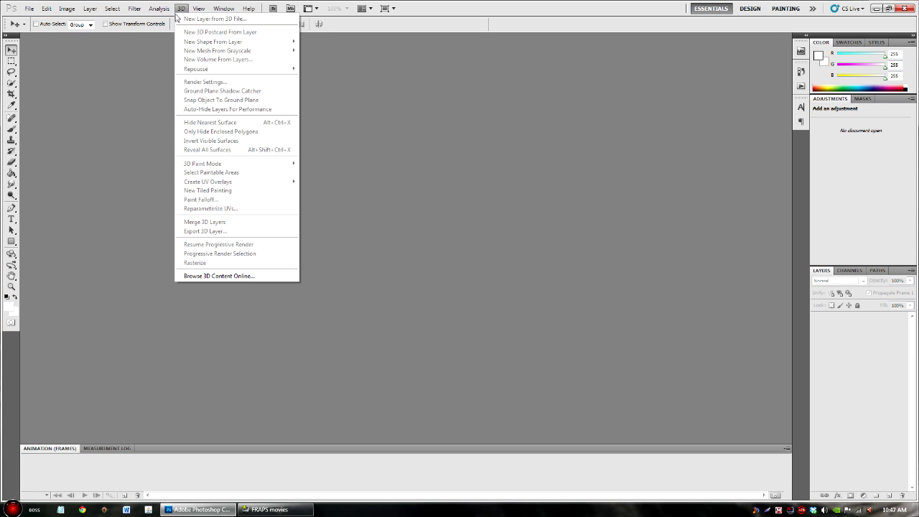
{"action": "left_click", "coordinate": [364, 150]}
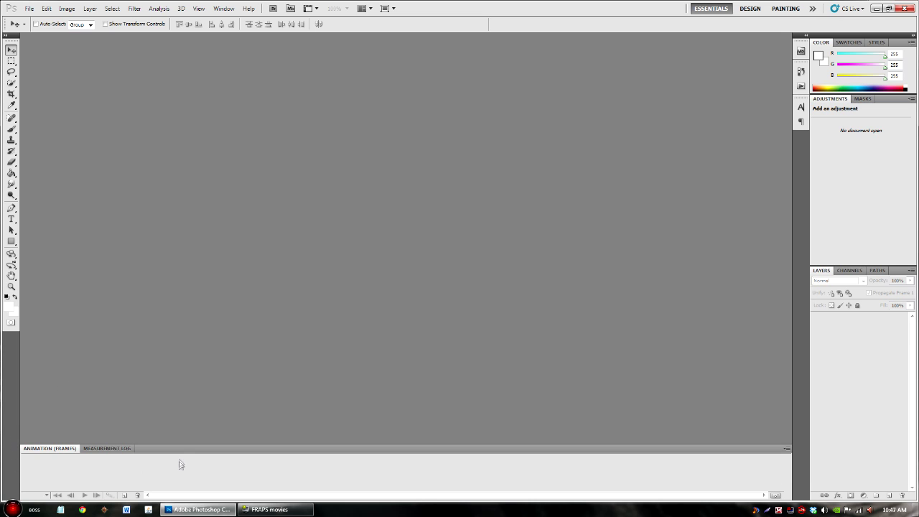
- Create a new 550 x 200 pixel RGB document at 100 pixels/inch with a white background
{"action": "left_click", "coordinate": [27, 9]}
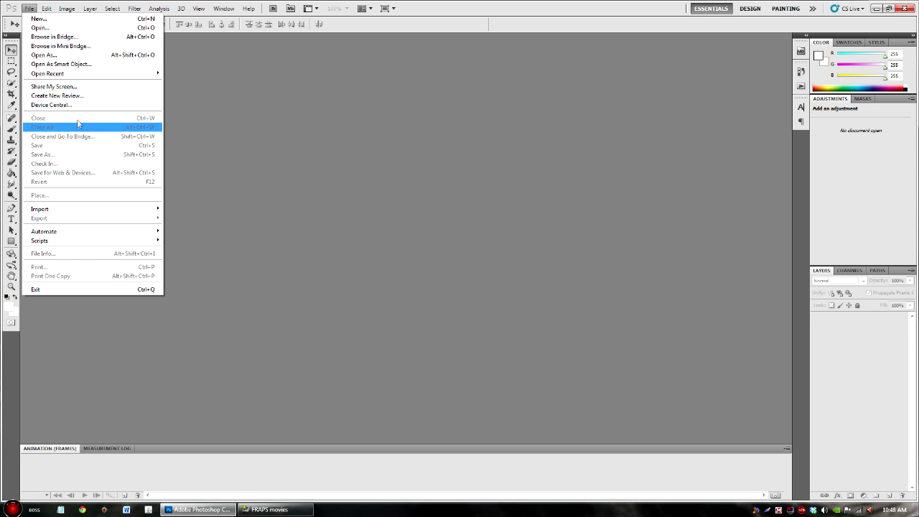
{"action": "left_click", "coordinate": [61, 21]}
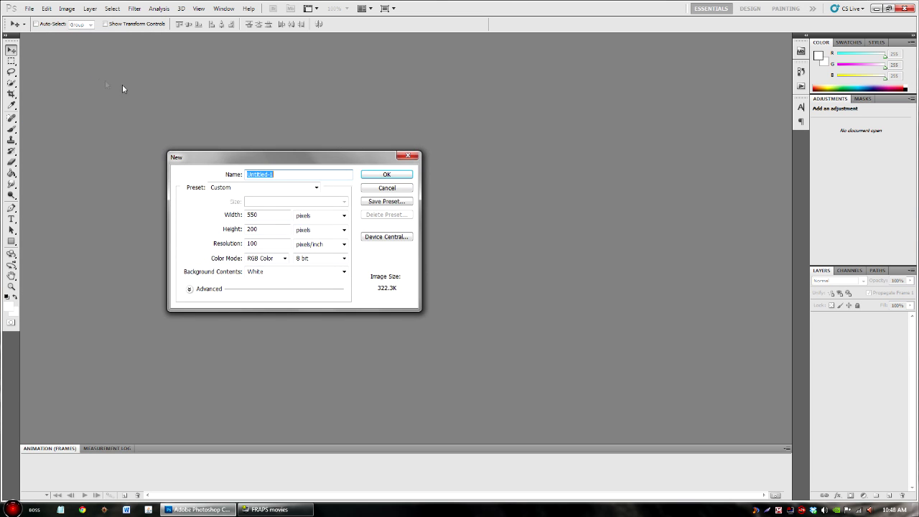
{"action": "key", "text": "Tab"}
{"action": "key", "text": "Tab"}
{"action": "key", "text": "shift+Tab"}
{"action": "key", "text": "End"}
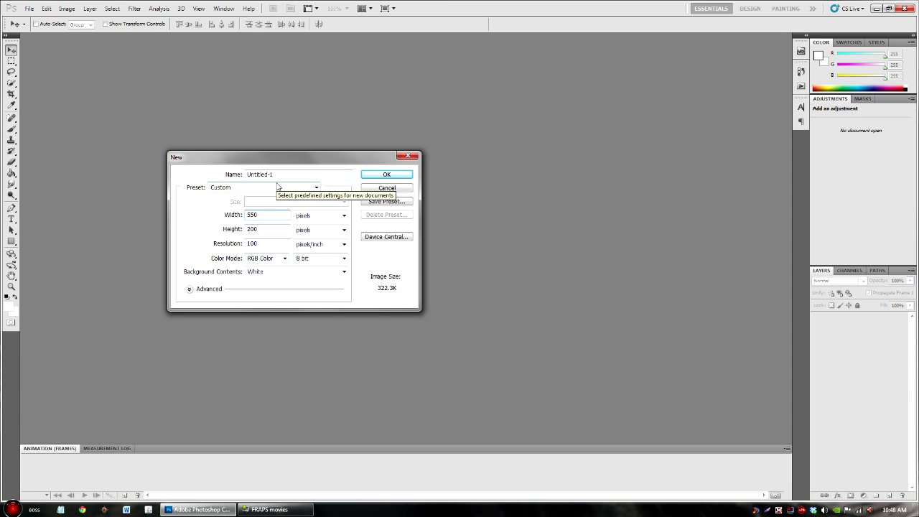
{"action": "left_click", "coordinate": [380, 177]}
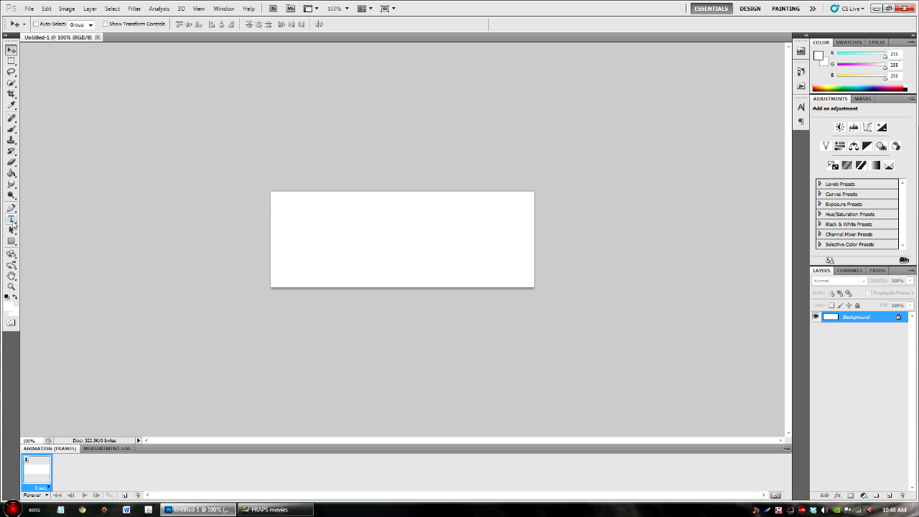
- Start a horizontal text line near the centre of the canvas
{"action": "left_click", "coordinate": [12, 221]}
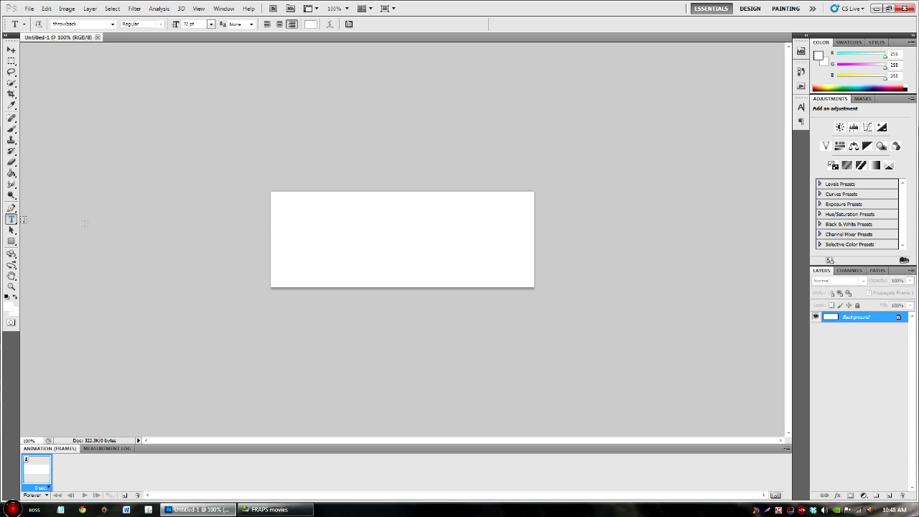
{"action": "left_click", "coordinate": [386, 242]}
{"action": "type", "text": "throwback"}
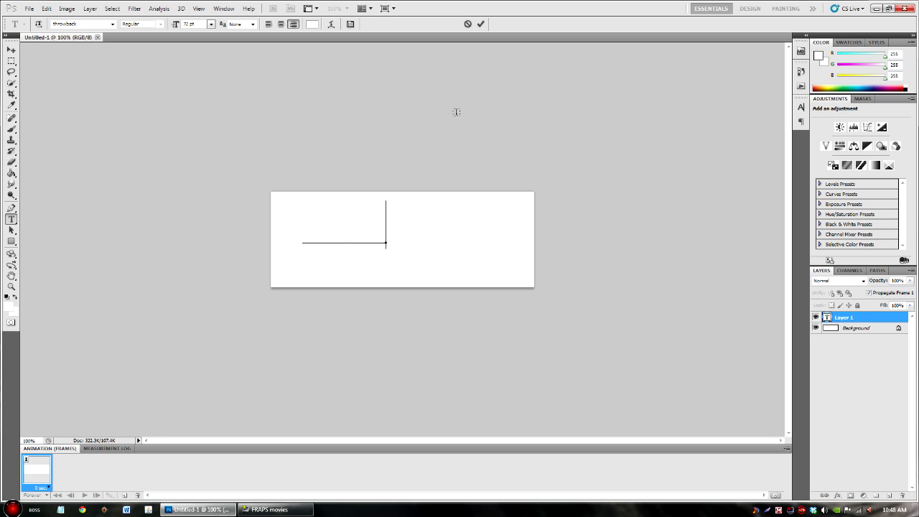
{"action": "key", "text": "BackSpace"}
{"action": "key", "text": "BackSpace"}
{"action": "key", "text": "BackSpace"}
{"action": "key", "text": "BackSpace"}
{"action": "key", "text": "BackSpace"}
{"action": "key", "text": "BackSpace"}
{"action": "key", "text": "BackSpace"}
{"action": "key", "text": "BackSpace"}
{"action": "key", "text": "BackSpace"}
- Set the text colour to bright green 00ff06, enter "test" and commit the text
{"action": "left_click", "coordinate": [9, 305]}
{"action": "left_click_drag", "start_coordinate": [597, 235], "coordinate": [620, 174]}
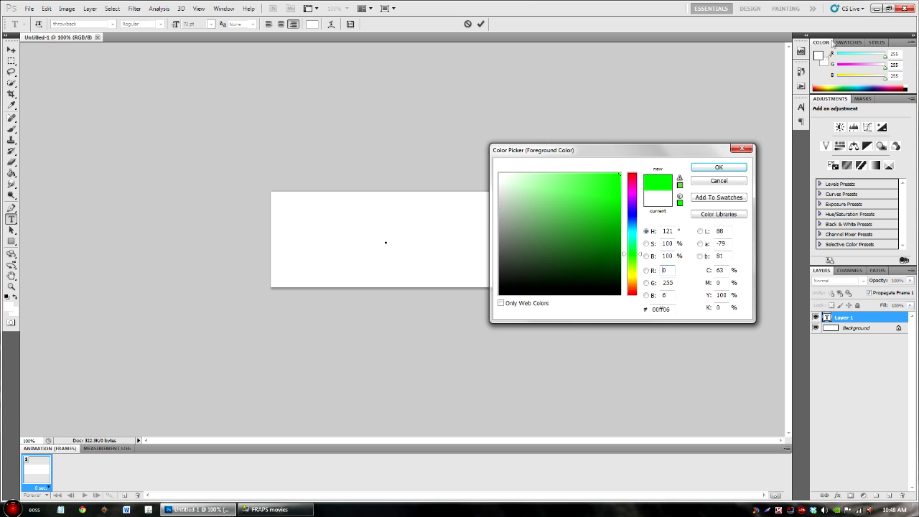
{"action": "left_click", "coordinate": [719, 167]}
{"action": "type", "text": "TCST"}
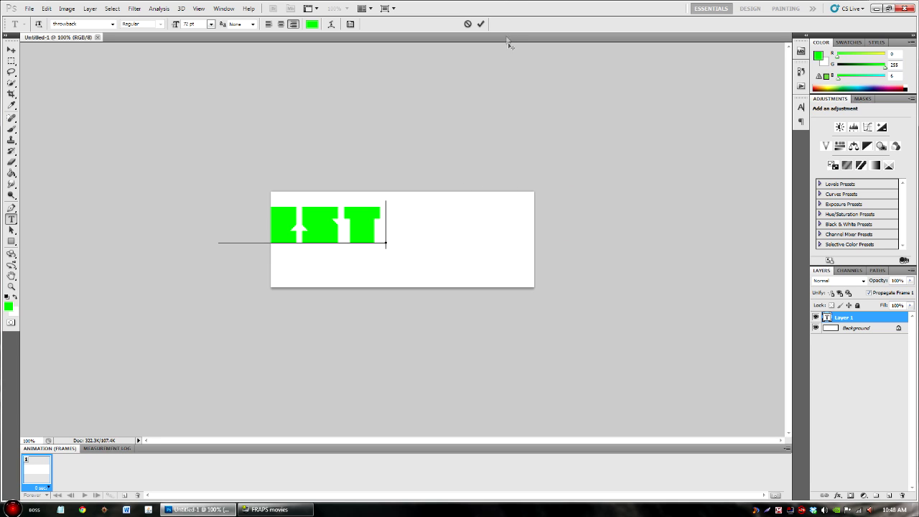
{"action": "left_click", "coordinate": [480, 24]}
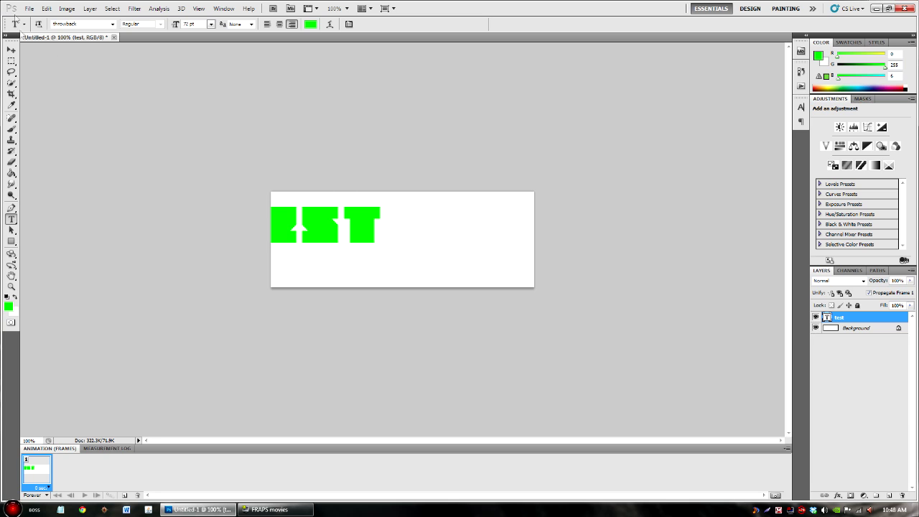
- Align the text layer with the Background layer so the word is centred vertically and horizontally on the canvas
{"action": "left_click", "coordinate": [12, 50]}
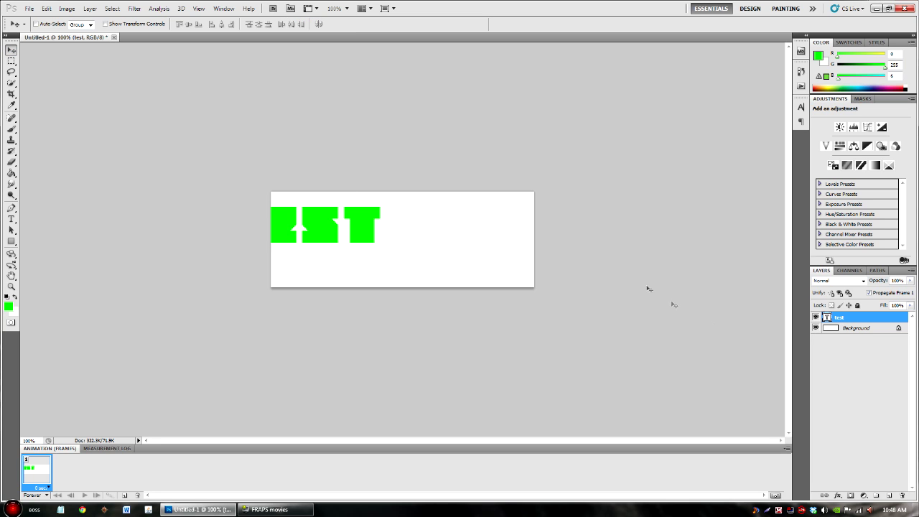
{"action": "double_click", "coordinate": [844, 318]}
{"action": "key", "text": "Return"}
{"action": "left_click", "coordinate": [851, 329], "text": "shift"}
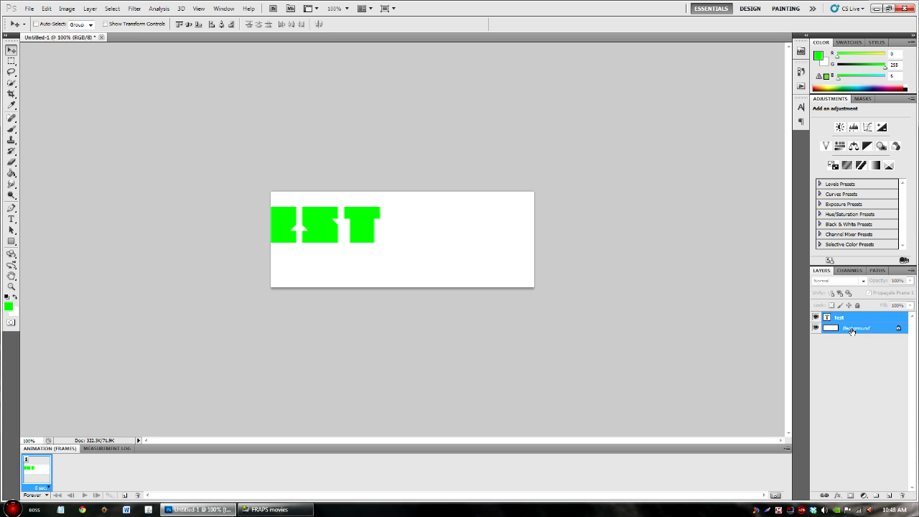
{"action": "left_click", "coordinate": [221, 25]}
{"action": "left_click", "coordinate": [188, 24]}
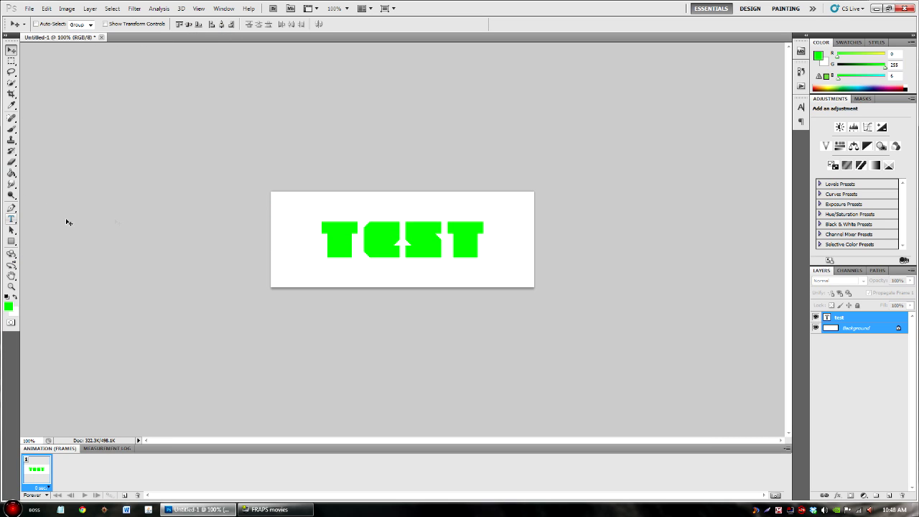
- Choose the Brush tool and add a new empty layer above the text layer
{"action": "left_click", "coordinate": [844, 323]}
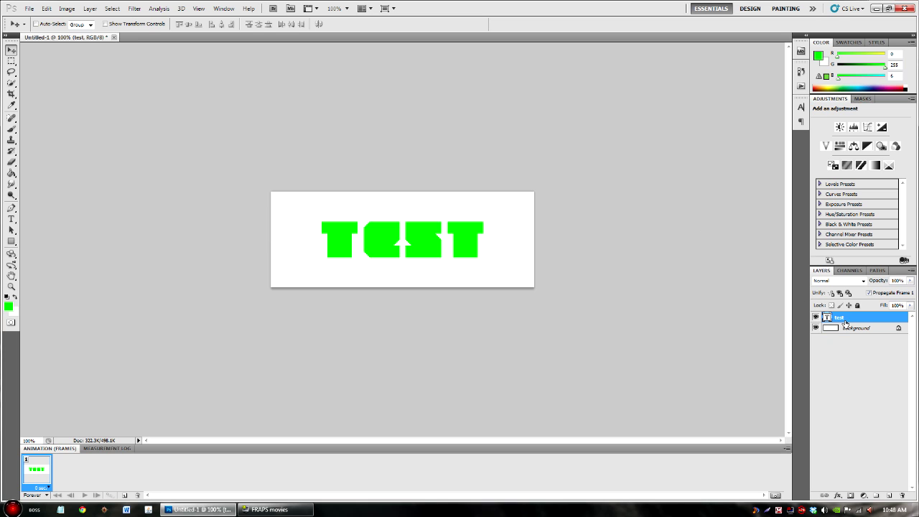
{"action": "left_click", "coordinate": [852, 330]}
{"action": "left_click", "coordinate": [848, 318]}
{"action": "left_click", "coordinate": [12, 131]}
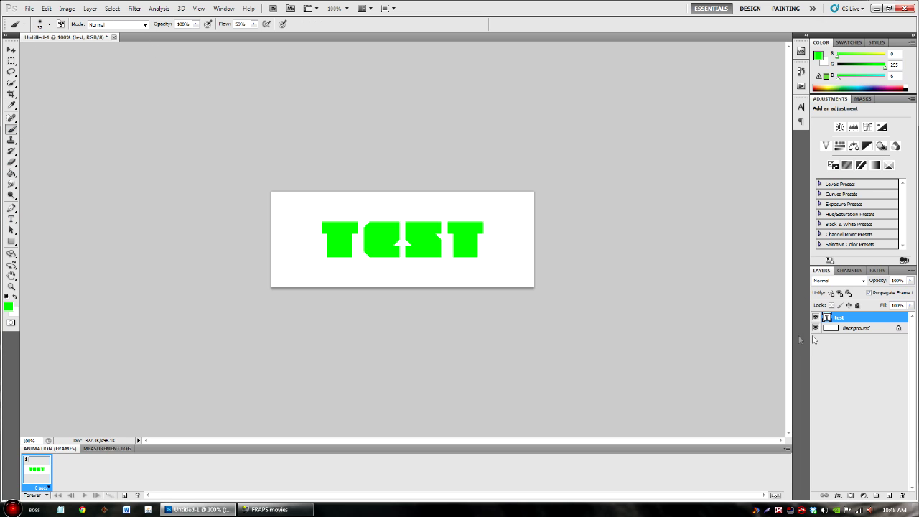
{"action": "key", "text": "ctrl+shift+n"}
{"action": "key", "text": "Return"}
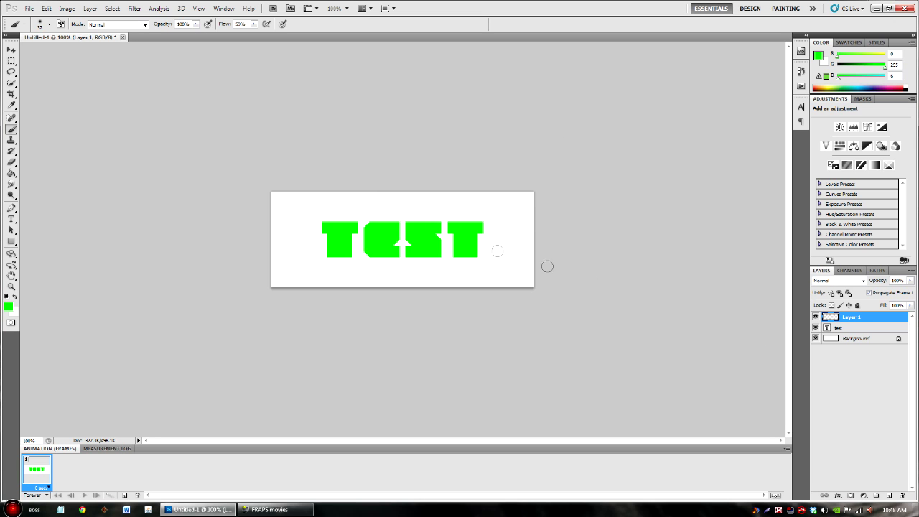
- Paint a soft white vertical stroke through the first letter T on the new layer, undoing unwanted strokes
{"action": "left_click_drag", "start_coordinate": [336, 159], "coordinate": [330, 483]}
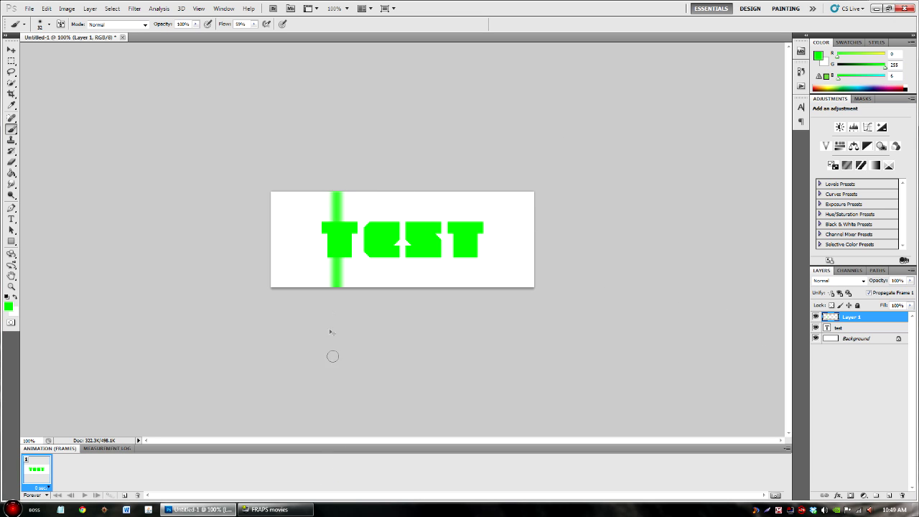
{"action": "key", "text": "ctrl+z"}
{"action": "left_click", "coordinate": [8, 306]}
{"action": "left_click", "coordinate": [502, 175]}
{"action": "left_click", "coordinate": [715, 168]}
{"action": "key", "text": "b"}
{"action": "left_click_drag", "start_coordinate": [343, 150], "coordinate": [334, 283]}
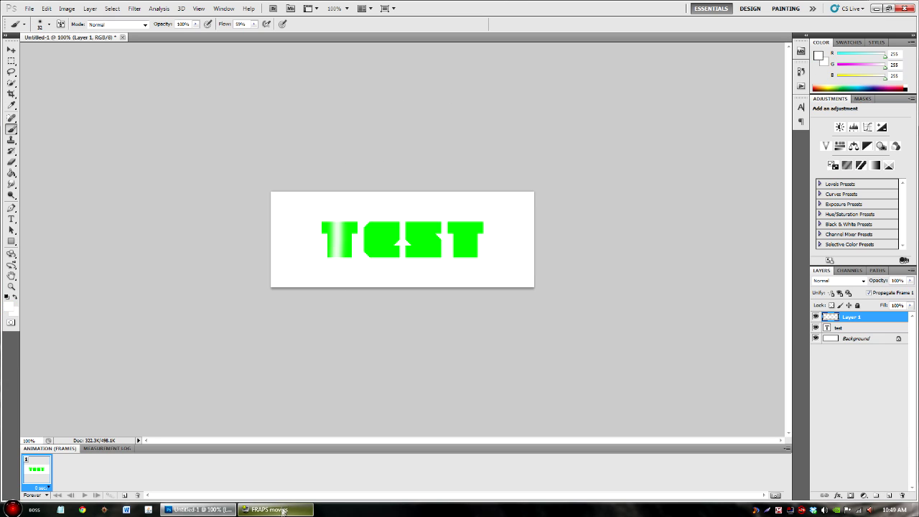
{"action": "key", "text": "ctrl+z"}
{"action": "left_click_drag", "start_coordinate": [340, 178], "coordinate": [349, 400]}
{"action": "key", "text": "ctrl+z"}
{"action": "left_click_drag", "start_coordinate": [335, 181], "coordinate": [340, 456]}
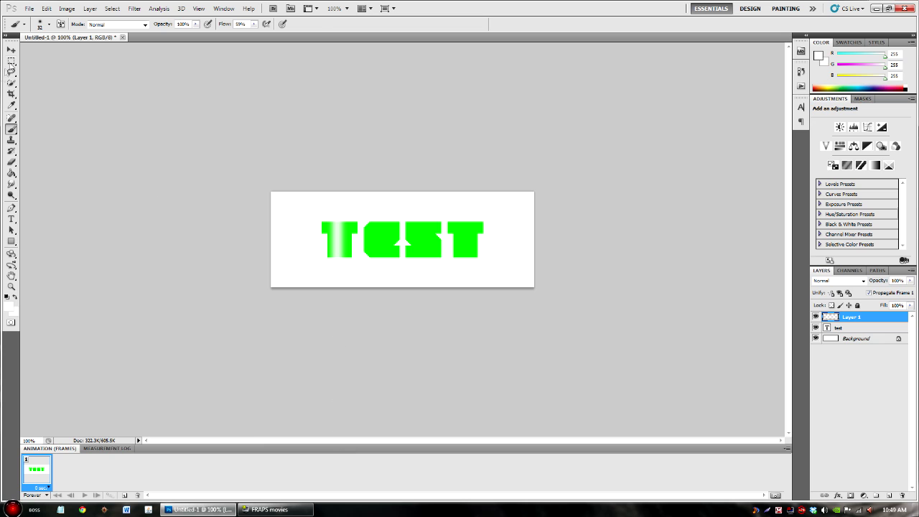
- Move the white stroke just to the left of the first letter and delete the Background layer
{"action": "left_click", "coordinate": [12, 50]}
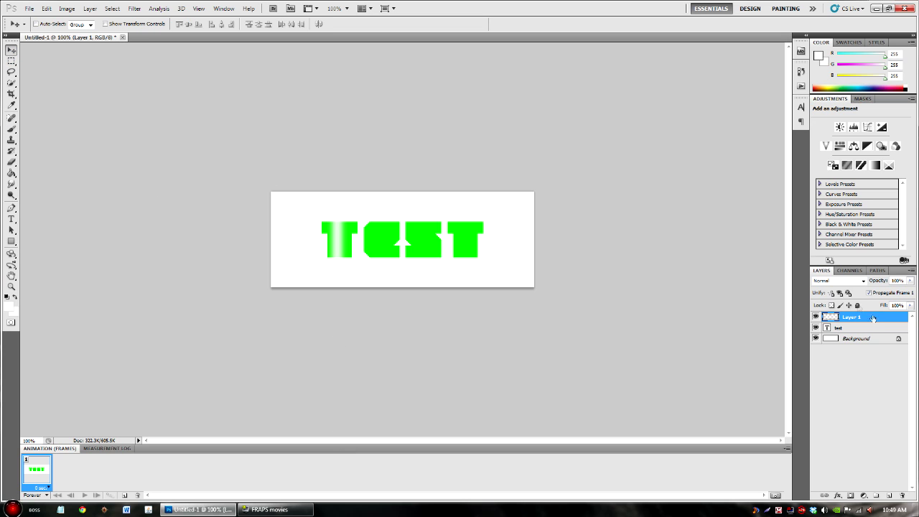
{"action": "left_click_drag", "start_coordinate": [337, 248], "coordinate": [313, 248]}
{"action": "left_click", "coordinate": [839, 338]}
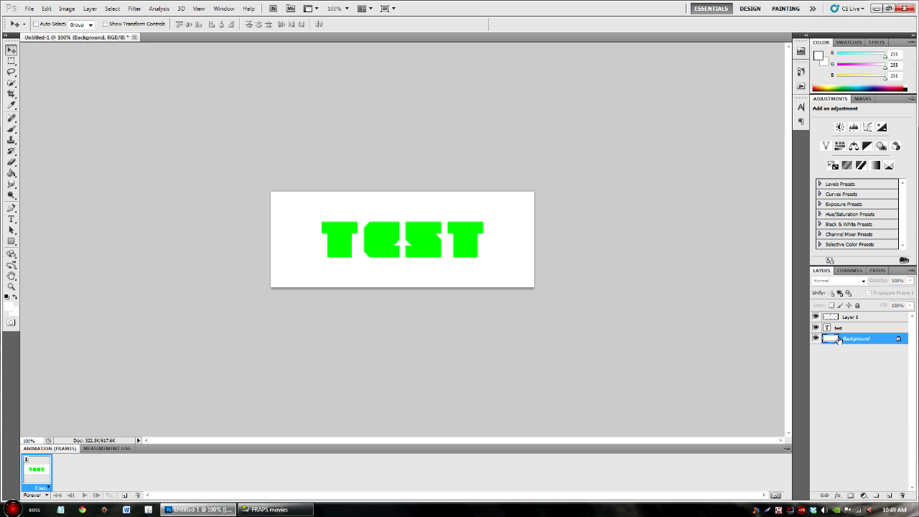
{"action": "key", "text": "Delete"}
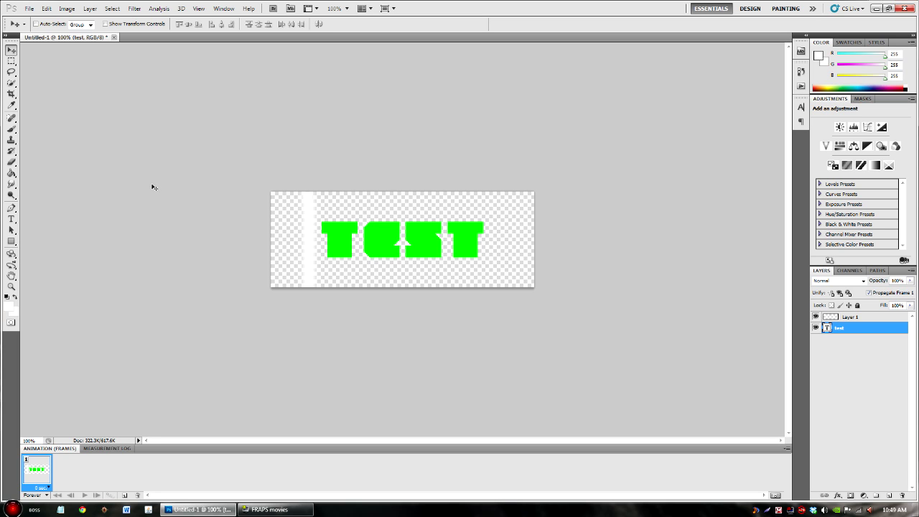
{"action": "left_click", "coordinate": [847, 320]}
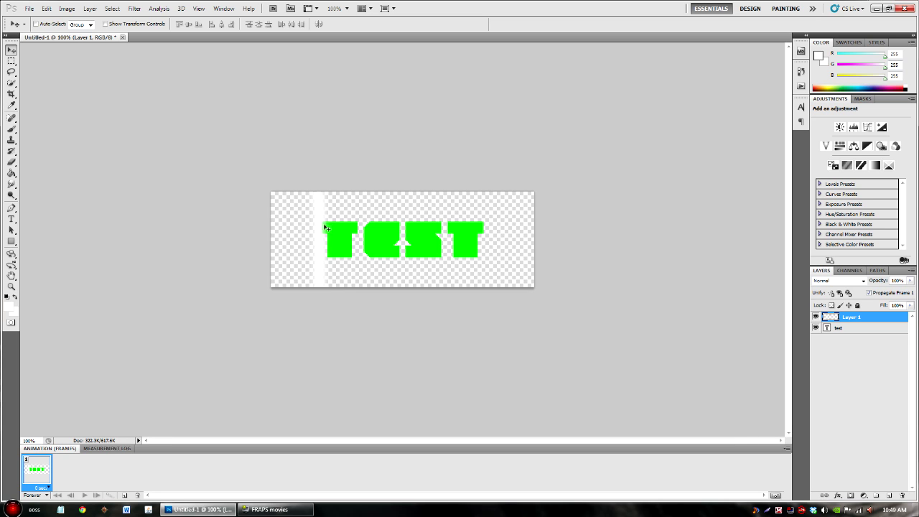
- Switch the animation to timeline mode and enable position keyframes for Layer 1 at 0:00:00:00
{"action": "left_click", "coordinate": [775, 496]}
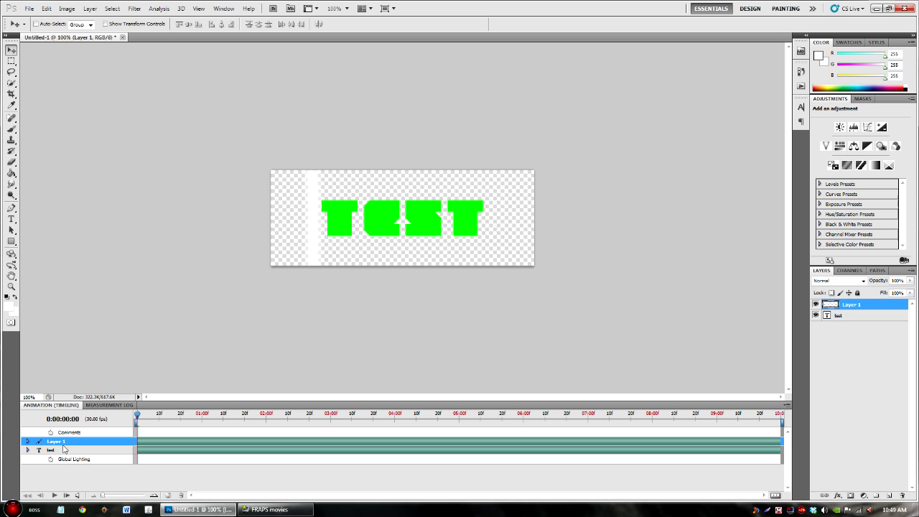
{"action": "left_click", "coordinate": [28, 442]}
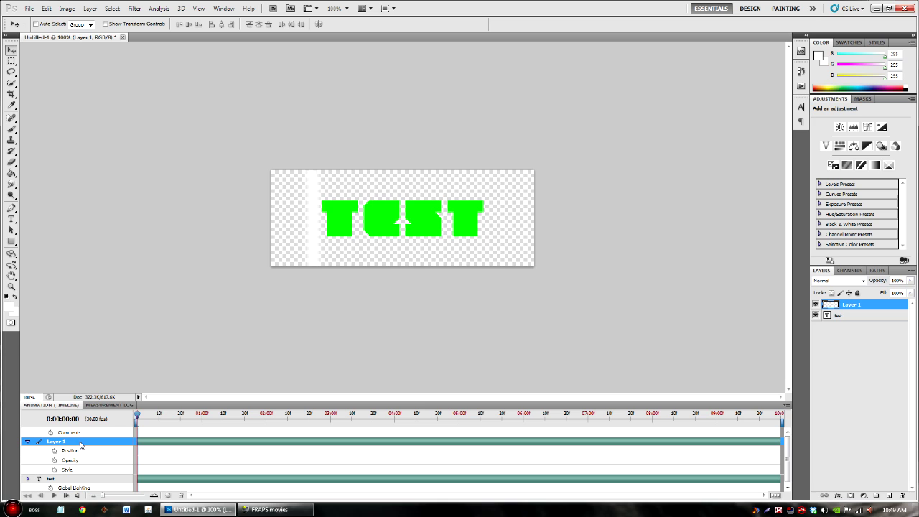
{"action": "left_click_drag", "start_coordinate": [788, 467], "coordinate": [790, 483]}
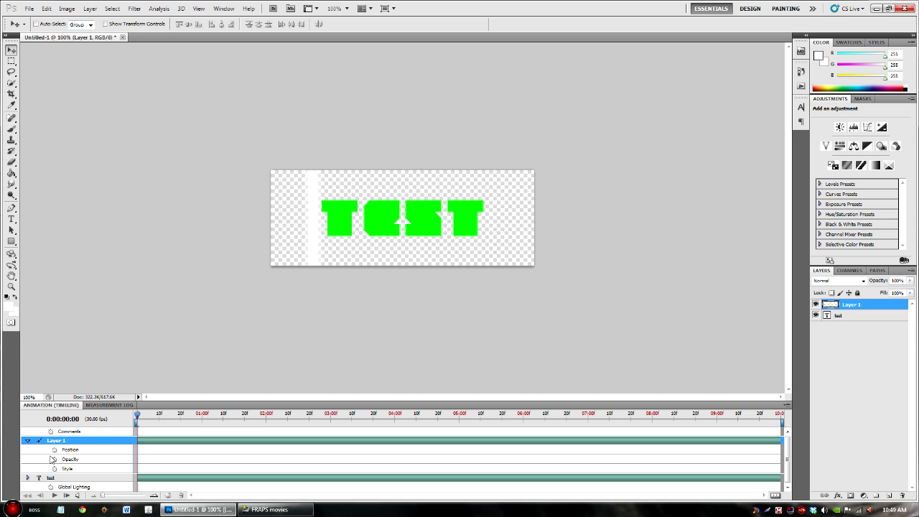
{"action": "left_click", "coordinate": [28, 441]}
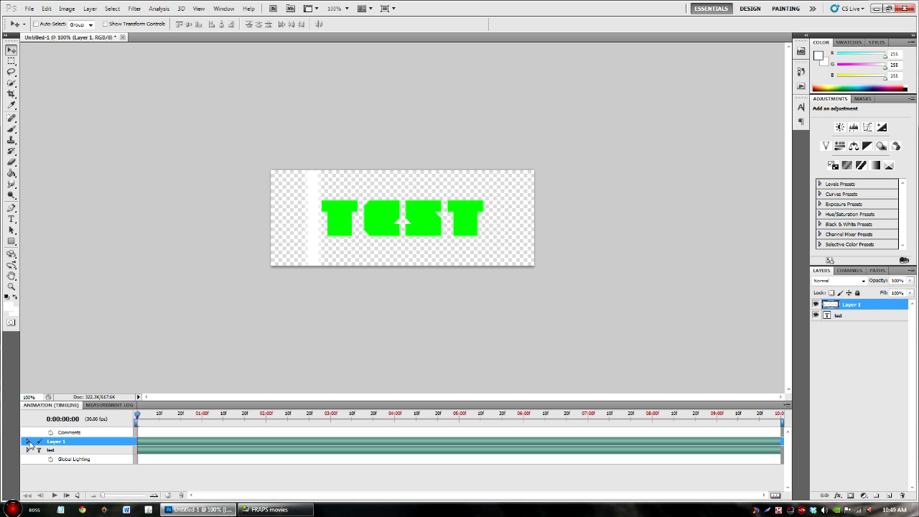
{"action": "left_click", "coordinate": [28, 441]}
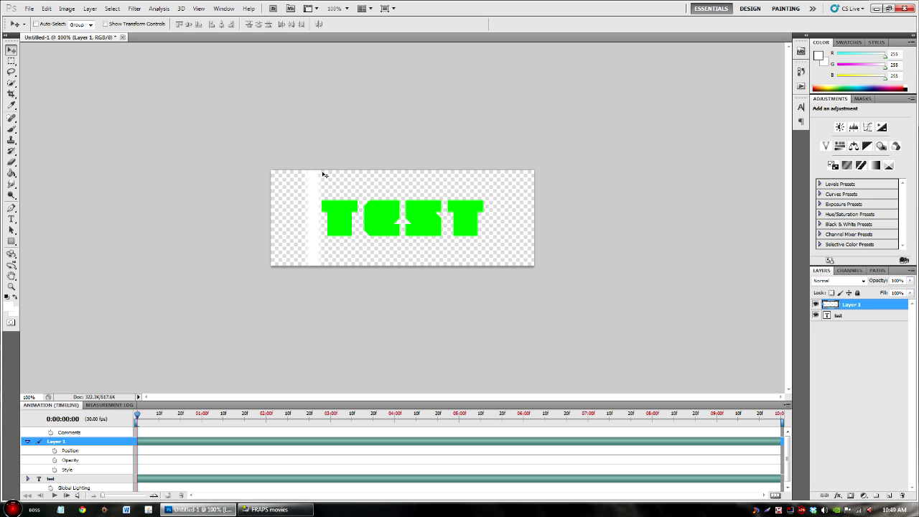
{"action": "left_click", "coordinate": [55, 450]}
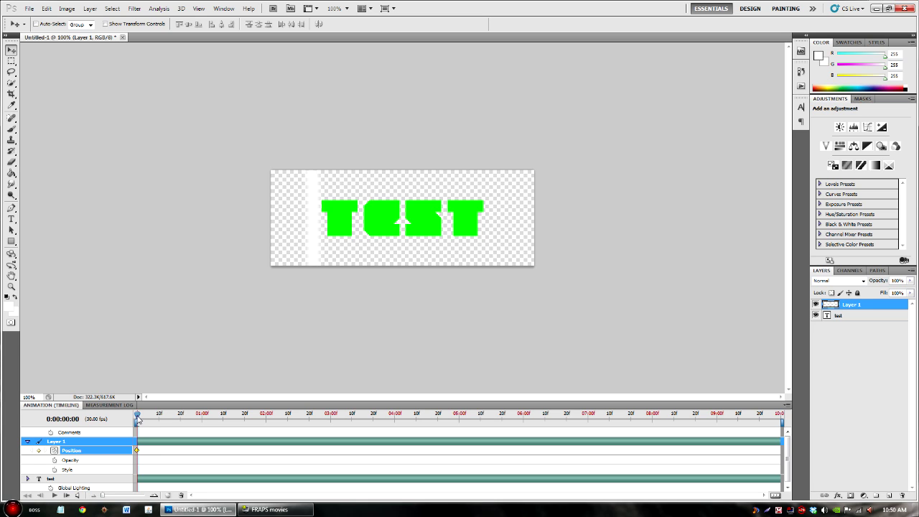
- At 0:00:01:00, move the white stroke across to just right of the last letter to set its end position
{"action": "left_click_drag", "start_coordinate": [137, 416], "coordinate": [203, 416]}
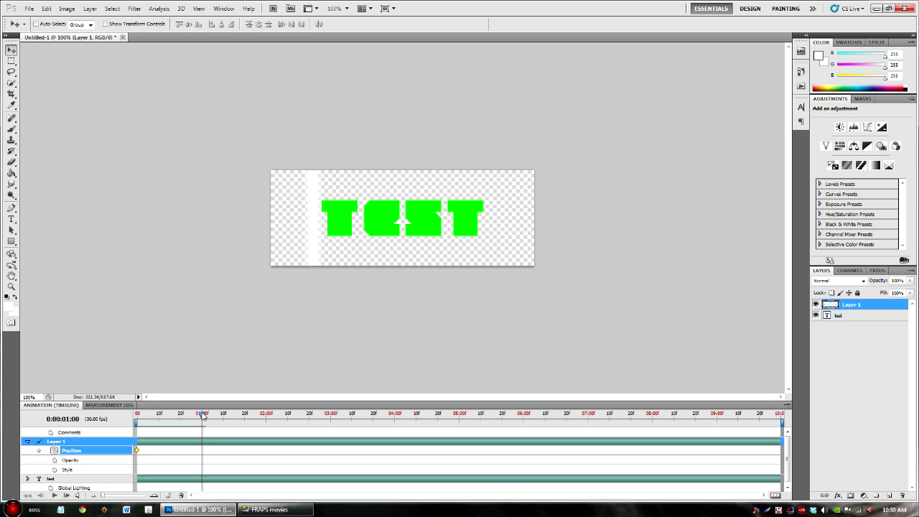
{"action": "left_click_drag", "start_coordinate": [204, 416], "coordinate": [203, 417]}
{"action": "mouse_move", "coordinate": [202, 415]}
{"action": "left_mouse_down"}
{"action": "mouse_move", "coordinate": [167, 418]}
{"action": "mouse_move", "coordinate": [203, 416]}
{"action": "left_mouse_up"}
{"action": "left_click_drag", "start_coordinate": [317, 189], "coordinate": [492, 227]}
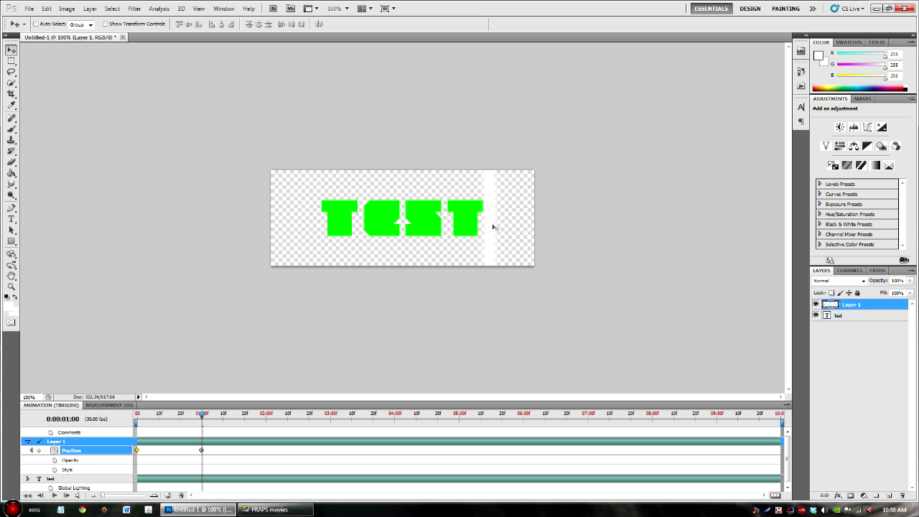
- Play the animation from the start and move the stroke's end position keyframe to 02:00
{"action": "left_click", "coordinate": [138, 414]}
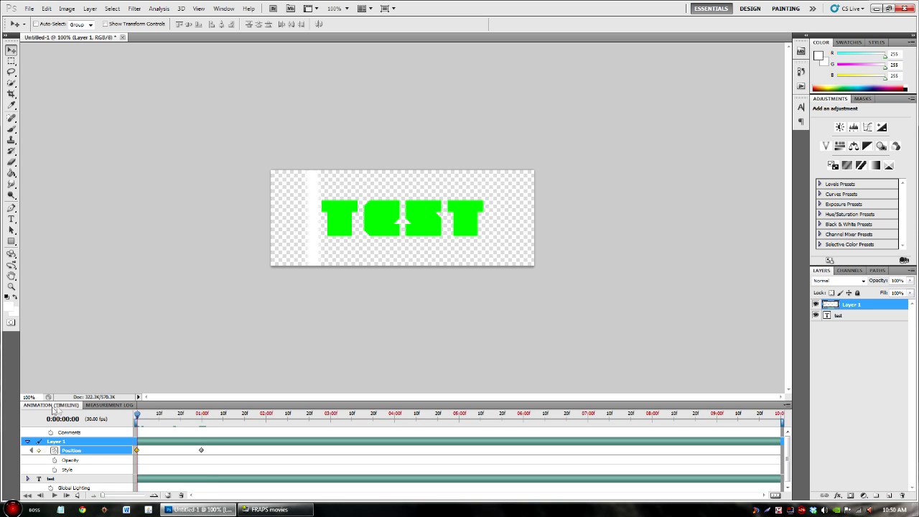
{"action": "left_click", "coordinate": [54, 495]}
{"action": "left_click", "coordinate": [54, 495]}
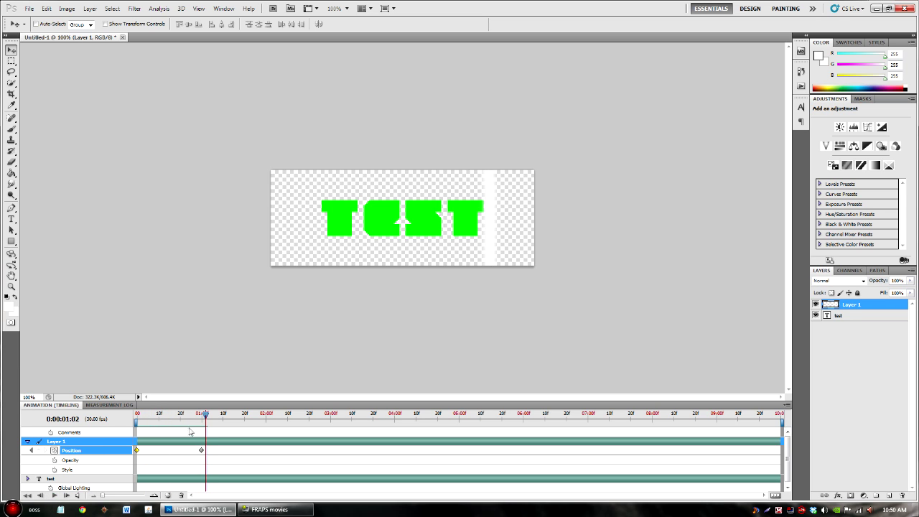
{"action": "left_click_drag", "start_coordinate": [201, 451], "coordinate": [267, 452]}
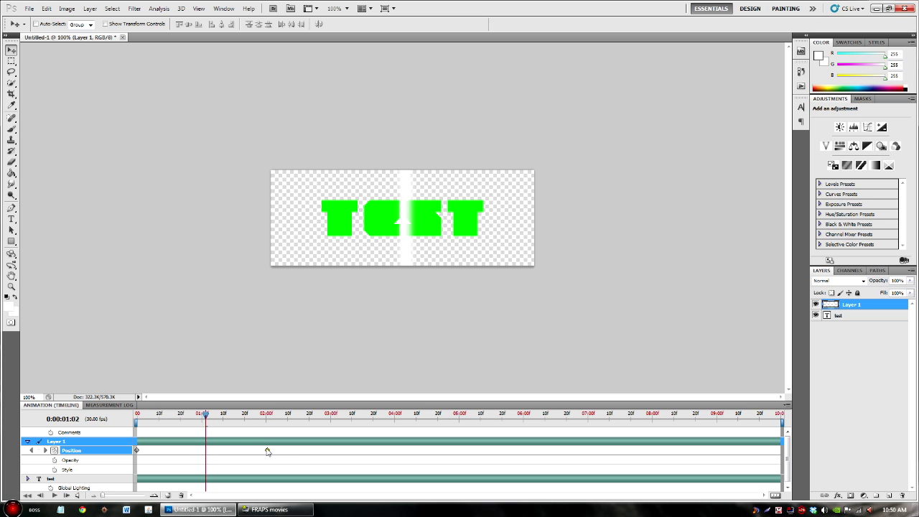
- Play the animation from the start to preview the slower sweep of the white stroke
{"action": "mouse_move", "coordinate": [267, 451]}
{"action": "left_mouse_down"}
{"action": "mouse_move", "coordinate": [206, 451]}
{"action": "mouse_move", "coordinate": [269, 452]}
{"action": "left_mouse_up"}
{"action": "left_click_drag", "start_coordinate": [205, 415], "coordinate": [117, 418]}
{"action": "left_click", "coordinate": [54, 496]}
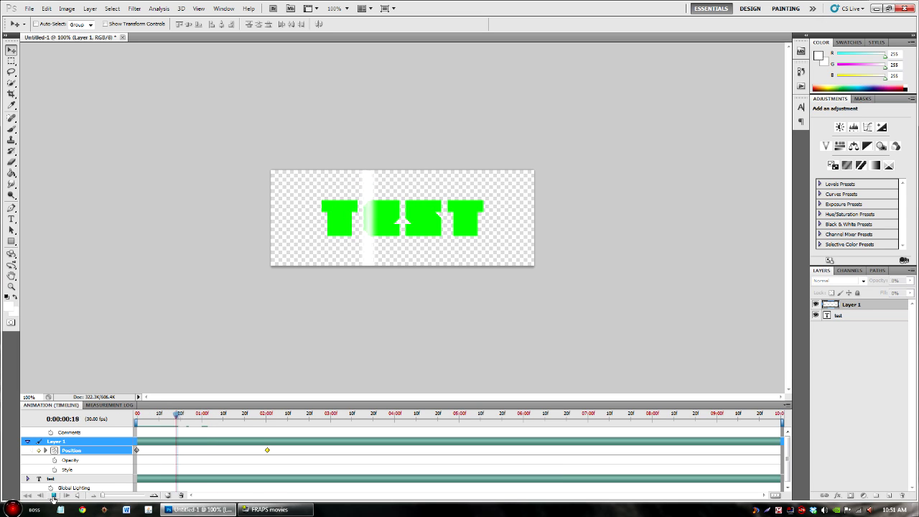
{"action": "left_click", "coordinate": [54, 496]}
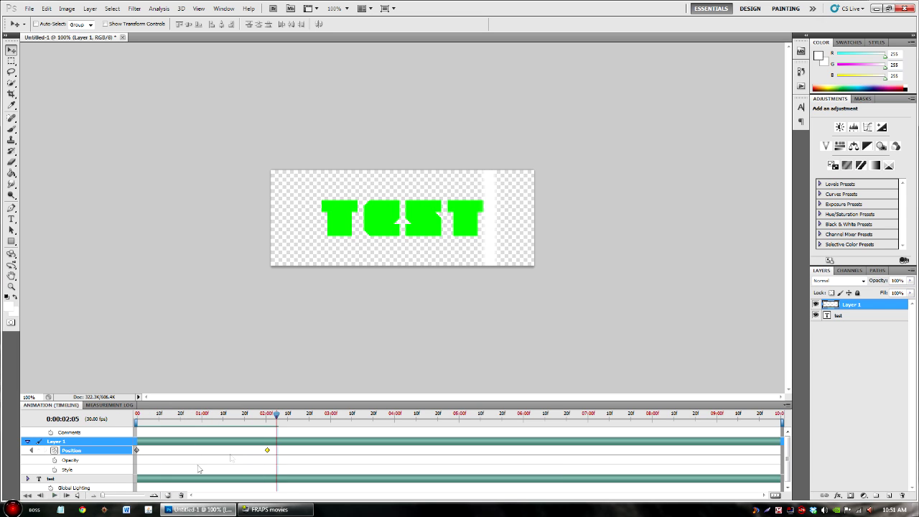
- At 0:00:00:09, clip Layer 1 to the text layer with a clipping mask so the stroke shows only inside the letters
{"action": "left_click_drag", "start_coordinate": [273, 417], "coordinate": [158, 424]}
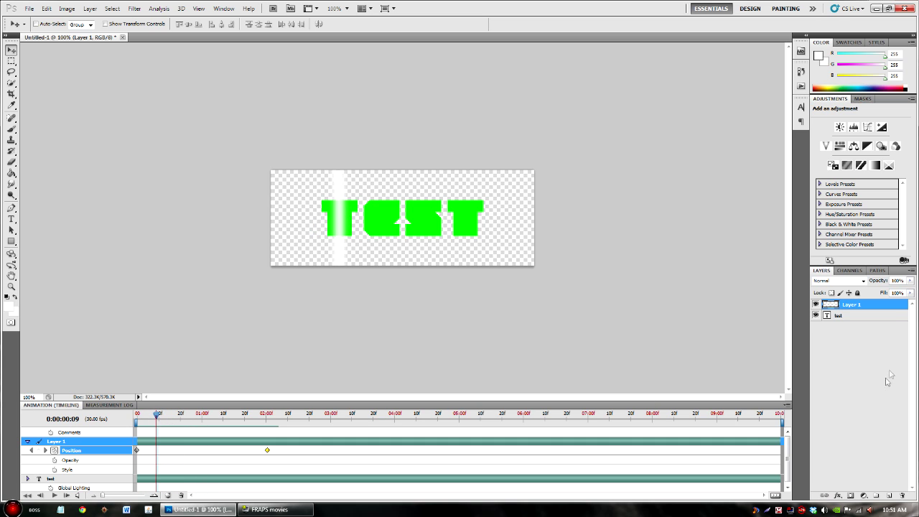
{"action": "right_click", "coordinate": [858, 311]}
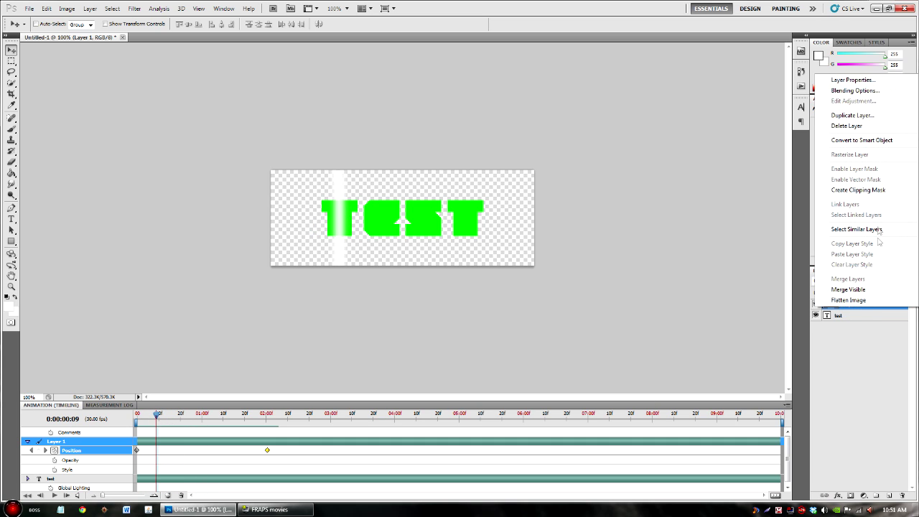
{"action": "left_click", "coordinate": [857, 189]}
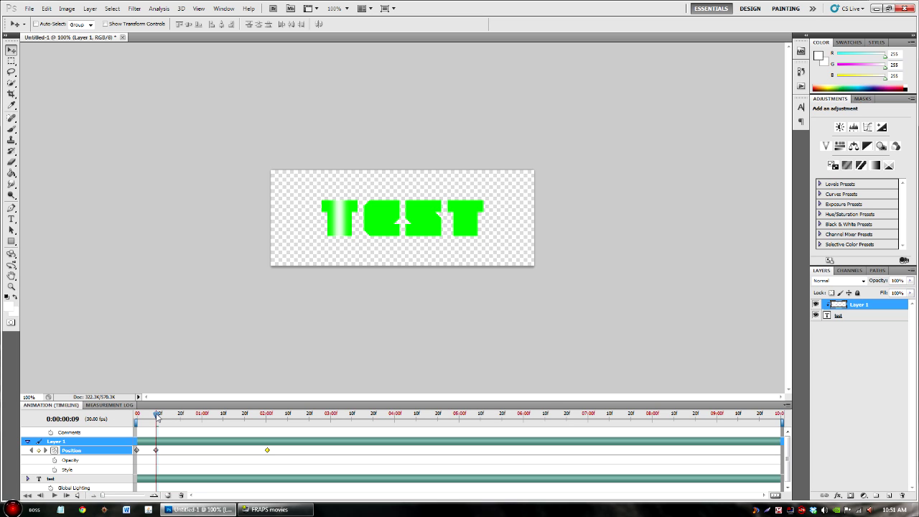
- Return to 0:00:00:00 and delete the extra Layer 1 position keyframe at 0:00:00:09
{"action": "left_click_drag", "start_coordinate": [158, 416], "coordinate": [90, 418]}
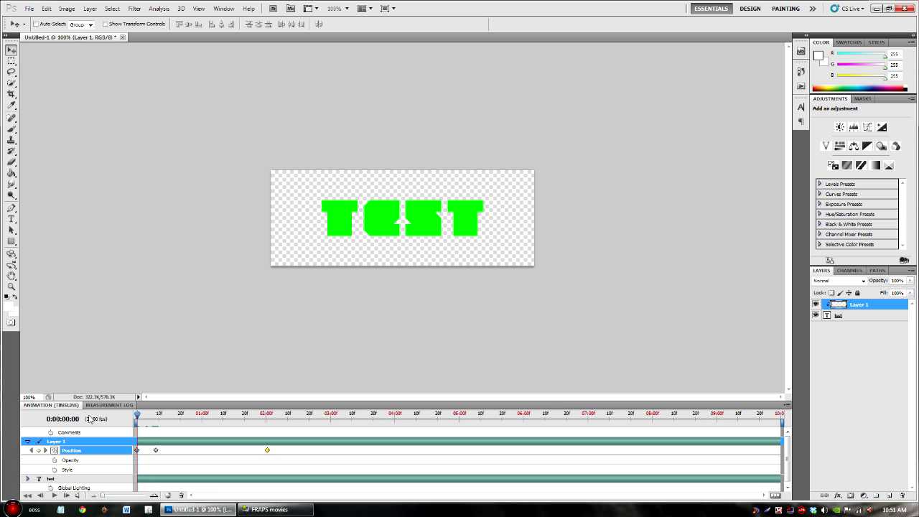
{"action": "right_click", "coordinate": [155, 451]}
{"action": "left_click", "coordinate": [168, 428]}
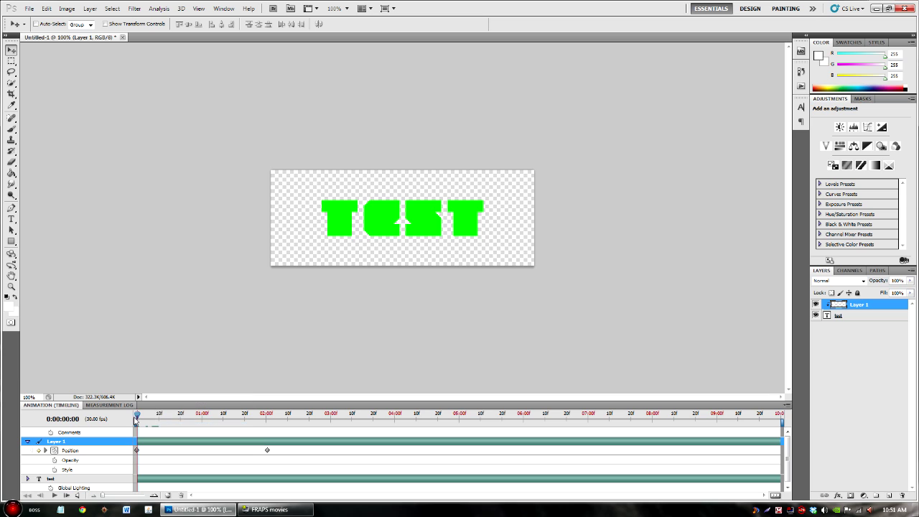
- Play the animation twice to check the clipped shine sweeping across the letters
{"action": "left_click", "coordinate": [54, 496]}
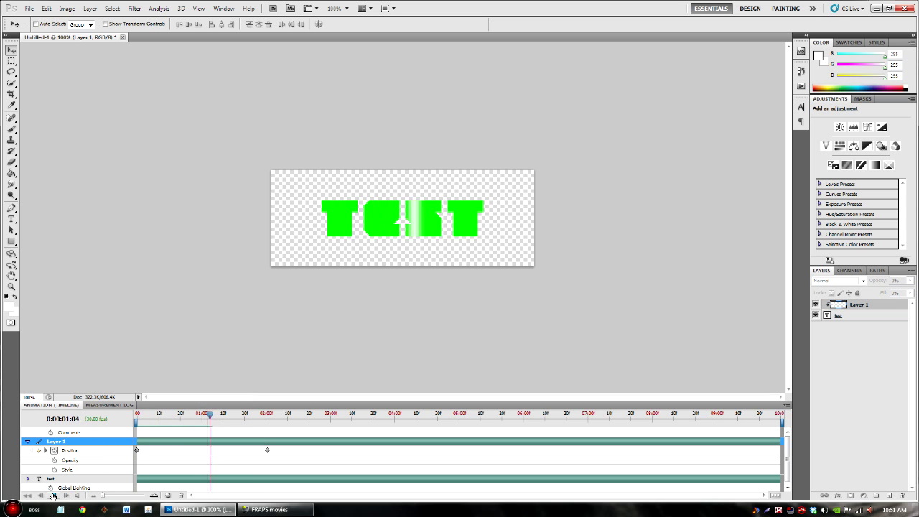
{"action": "left_click", "coordinate": [54, 495]}
{"action": "left_click_drag", "start_coordinate": [162, 415], "coordinate": [137, 415]}
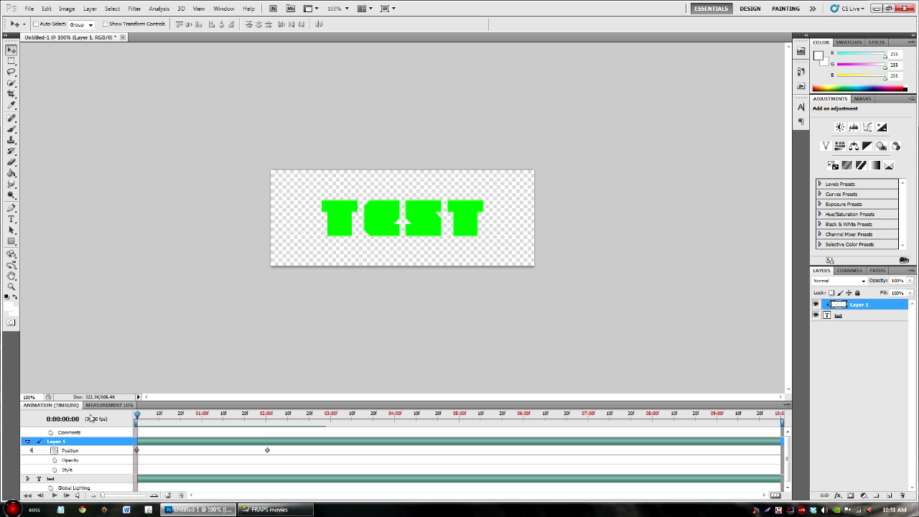
{"action": "left_click", "coordinate": [54, 495]}
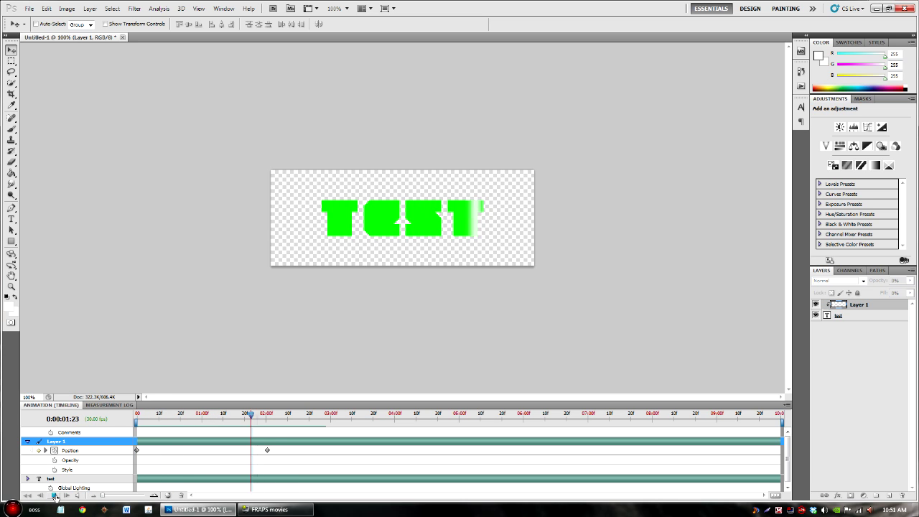
{"action": "left_click", "coordinate": [53, 495]}
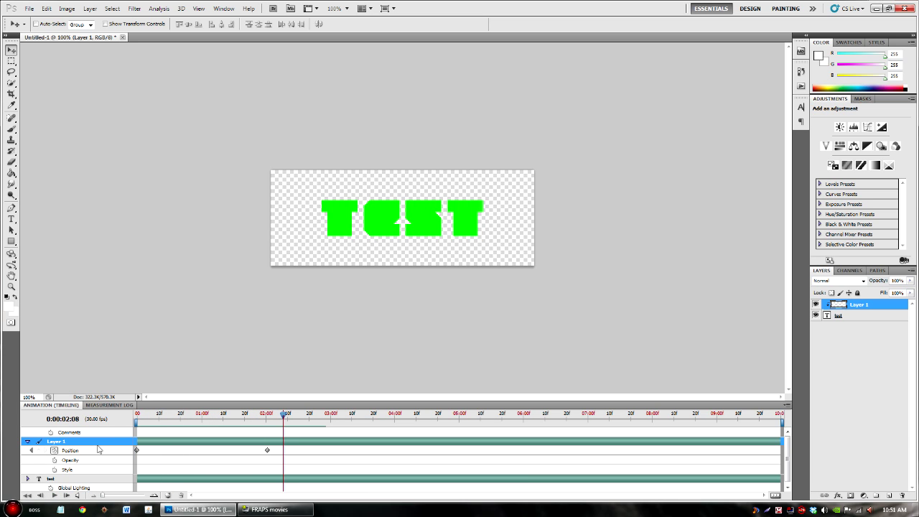
{"action": "left_click", "coordinate": [286, 415]}
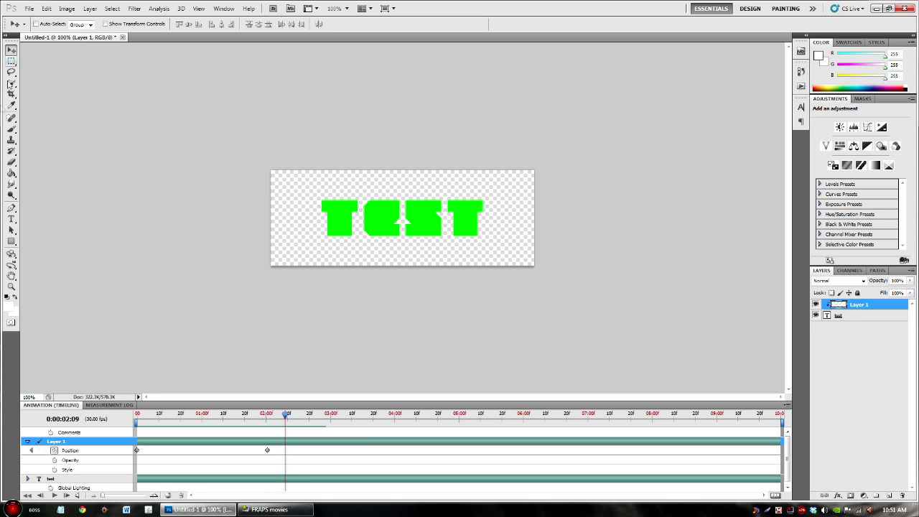
- Pick the Brush tool with a hard round 32 px tip
{"action": "left_click", "coordinate": [12, 130]}
{"action": "left_click", "coordinate": [49, 24]}
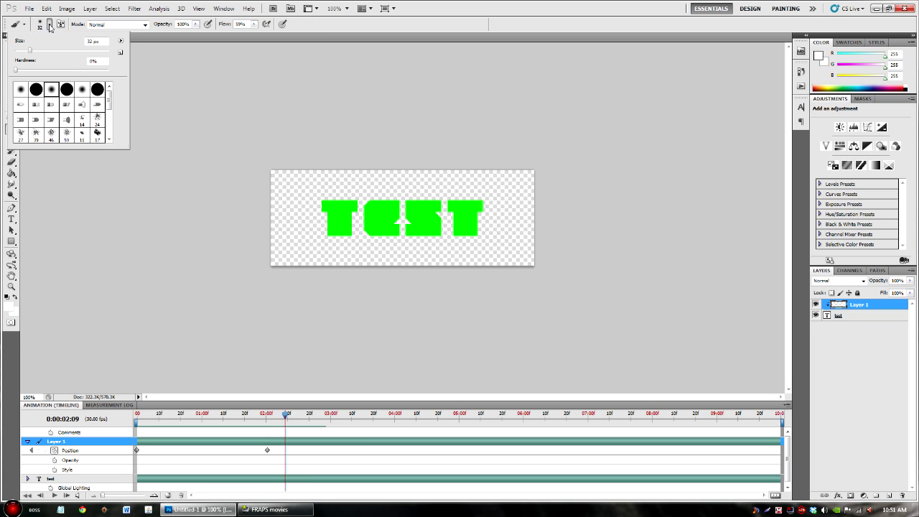
{"action": "left_click", "coordinate": [97, 89]}
{"action": "left_click", "coordinate": [242, 108]}
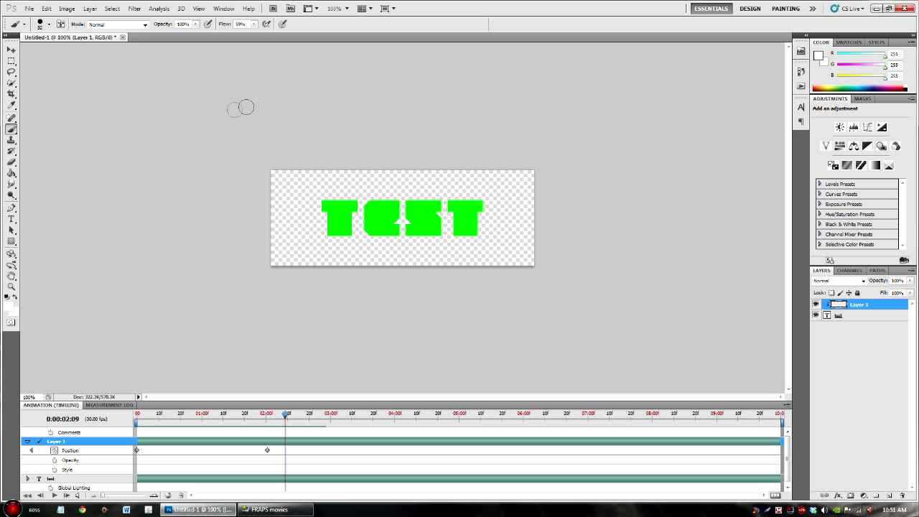
- Set the foreground color to black
{"action": "left_click", "coordinate": [8, 305]}
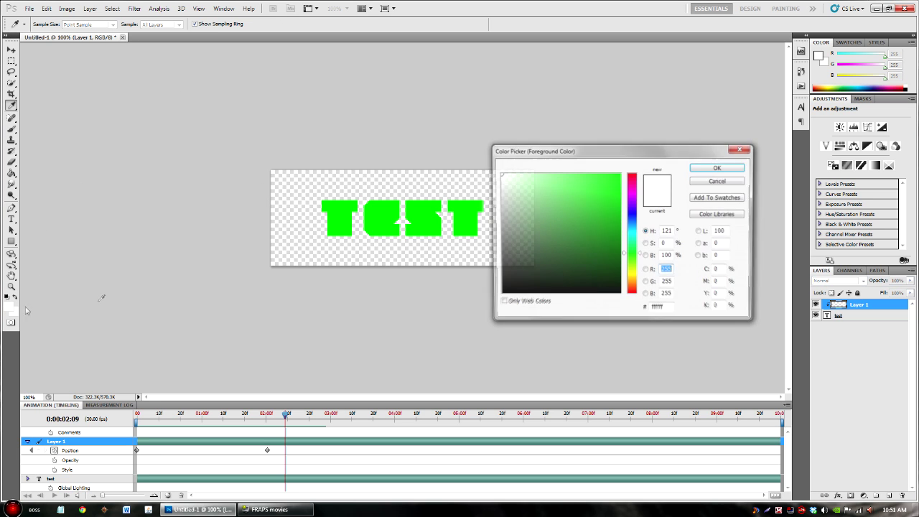
{"action": "left_click", "coordinate": [553, 260]}
{"action": "left_click", "coordinate": [503, 294]}
{"action": "left_click", "coordinate": [718, 167]}
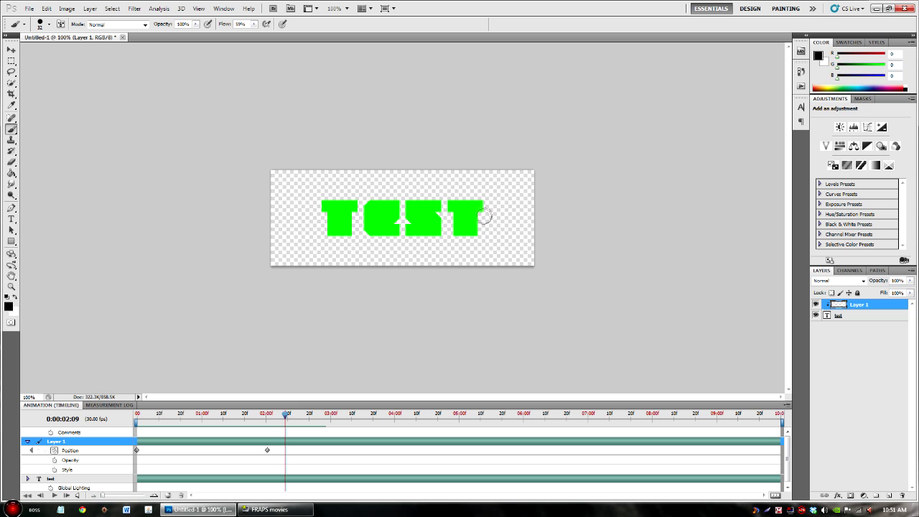
- Create a new layer named Layer 2 and paint one black dot near the canvas's upper-left corner
{"action": "key", "text": "ctrl+shift+n"}
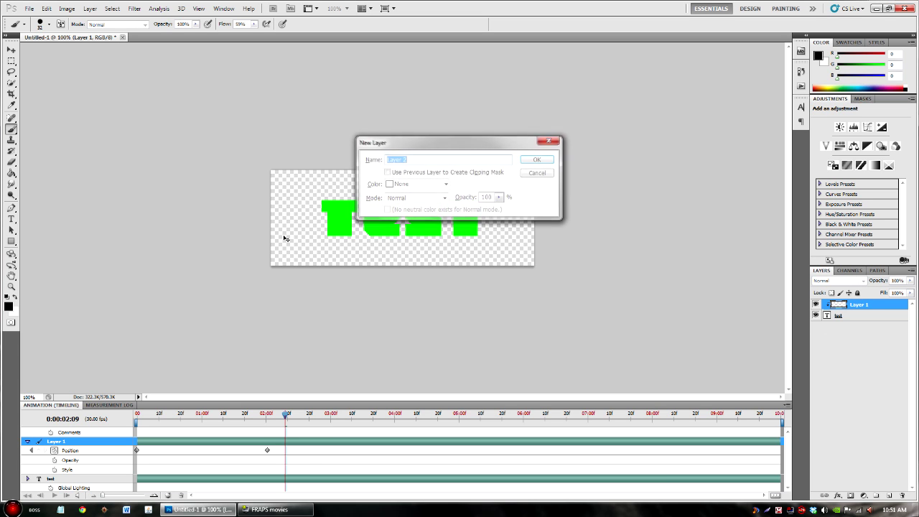
{"action": "key", "text": "Return"}
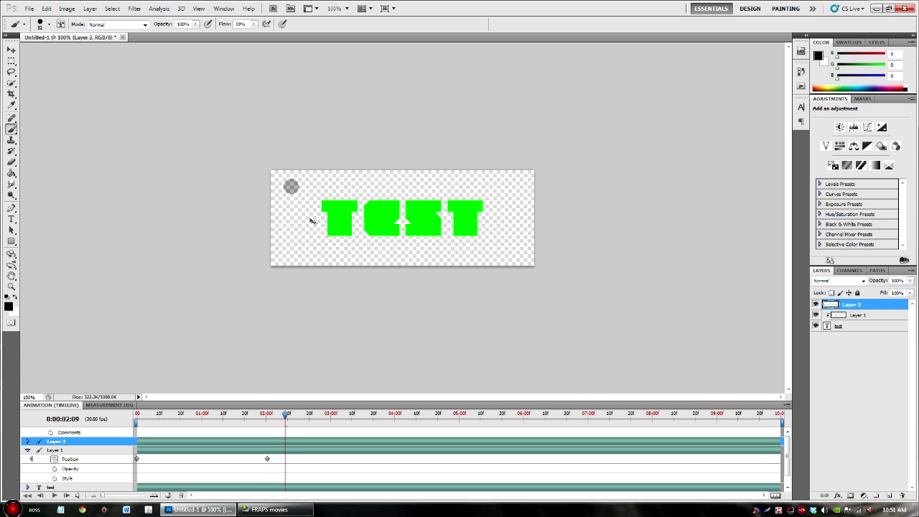
{"action": "left_click_drag", "start_coordinate": [291, 185], "coordinate": [291, 185]}
- At 0:00:00:00, set Layer 2's opacity to 0% and enable opacity keyframes for it
{"action": "left_click", "coordinate": [27, 442]}
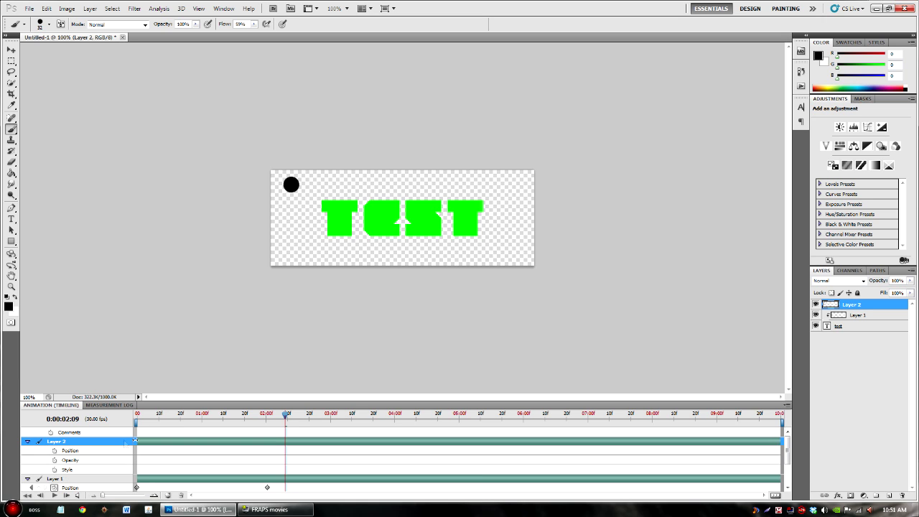
{"action": "left_click_drag", "start_coordinate": [284, 412], "coordinate": [46, 423]}
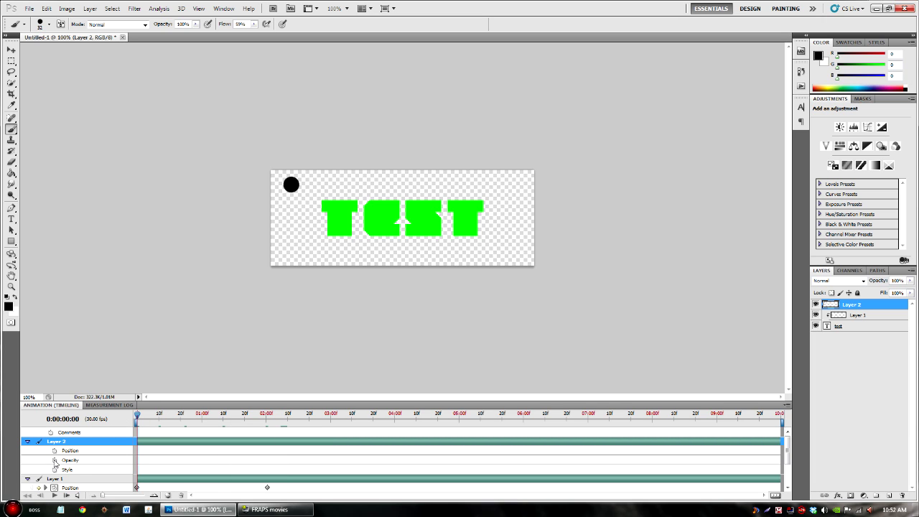
{"action": "left_click", "coordinate": [910, 281]}
{"action": "left_click_drag", "start_coordinate": [906, 293], "coordinate": [593, 314]}
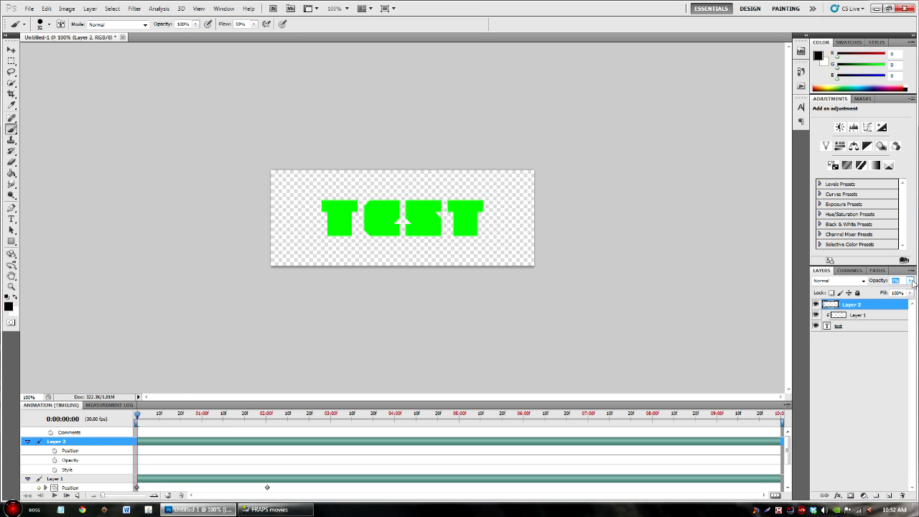
{"action": "left_click", "coordinate": [55, 461]}
- At 0:00:02:00, set Layer 2's opacity to 100% to add a fade-in keyframe
{"action": "left_click_drag", "start_coordinate": [137, 415], "coordinate": [267, 420]}
{"action": "left_click", "coordinate": [910, 282]}
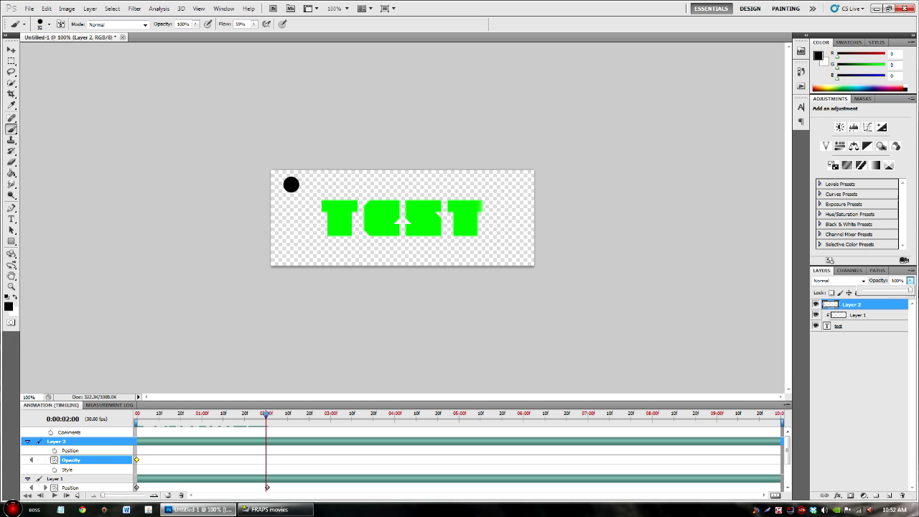
{"action": "key", "text": "Return"}
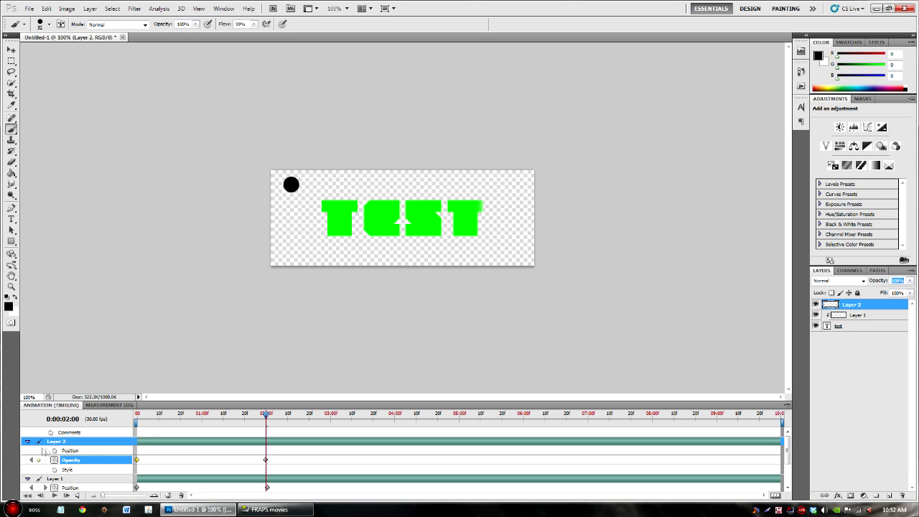
- Scrub between the two opacity keyframes and play the animation to preview the black dot's fade-in
{"action": "left_click_drag", "start_coordinate": [154, 420], "coordinate": [124, 419]}
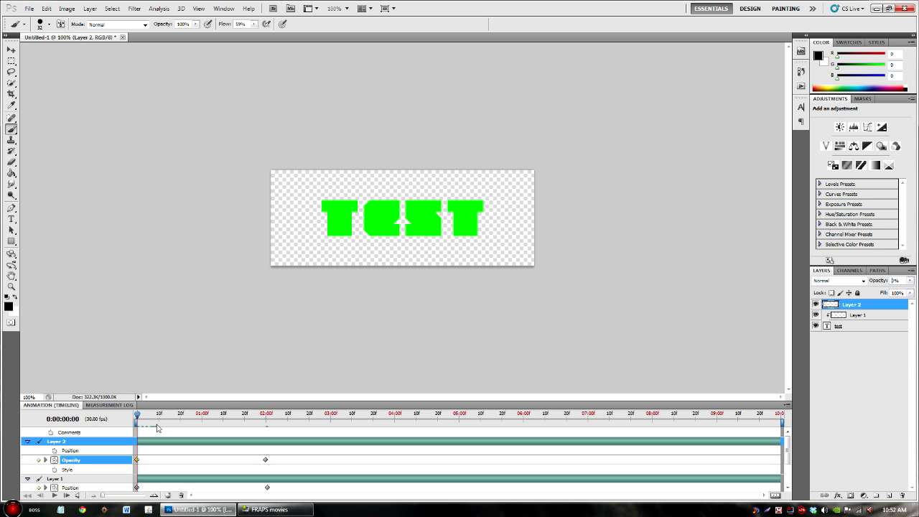
{"action": "left_click", "coordinate": [264, 418]}
{"action": "left_click_drag", "start_coordinate": [263, 419], "coordinate": [266, 419]}
{"action": "mouse_move", "coordinate": [911, 288]}
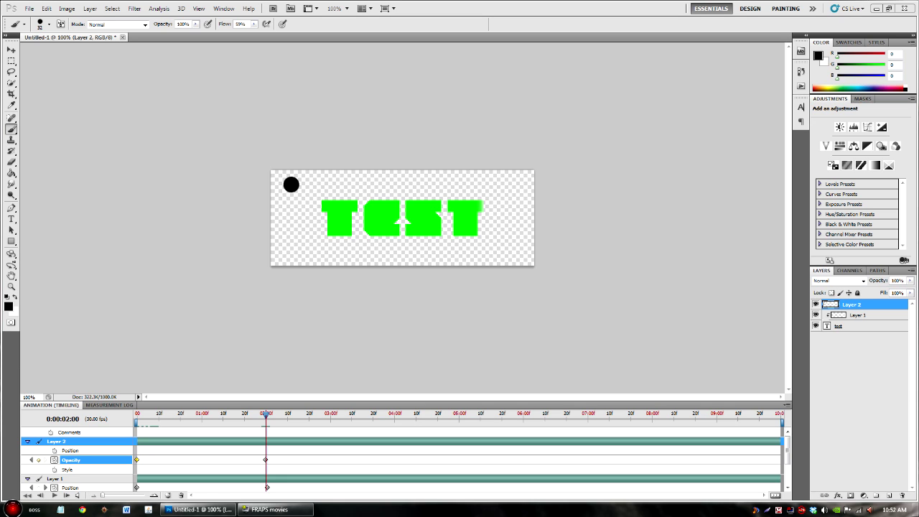
{"action": "left_click", "coordinate": [163, 419]}
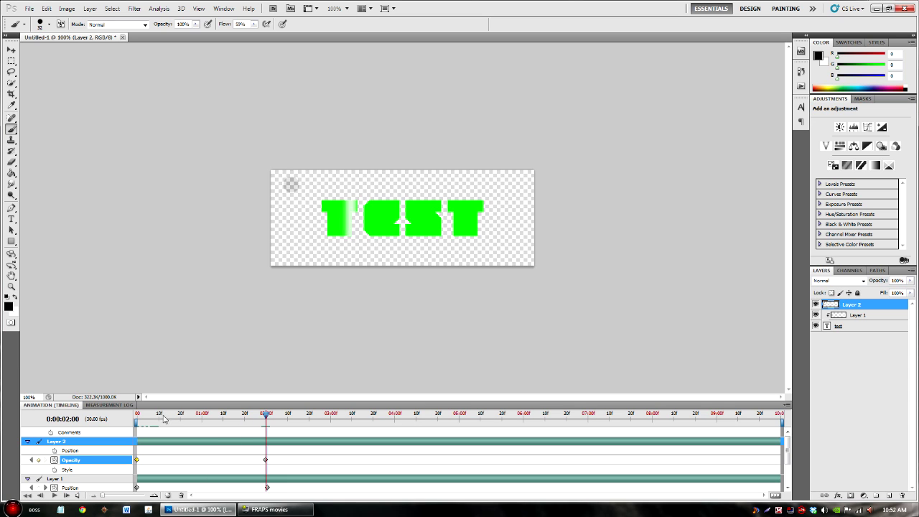
{"action": "left_click", "coordinate": [54, 495]}
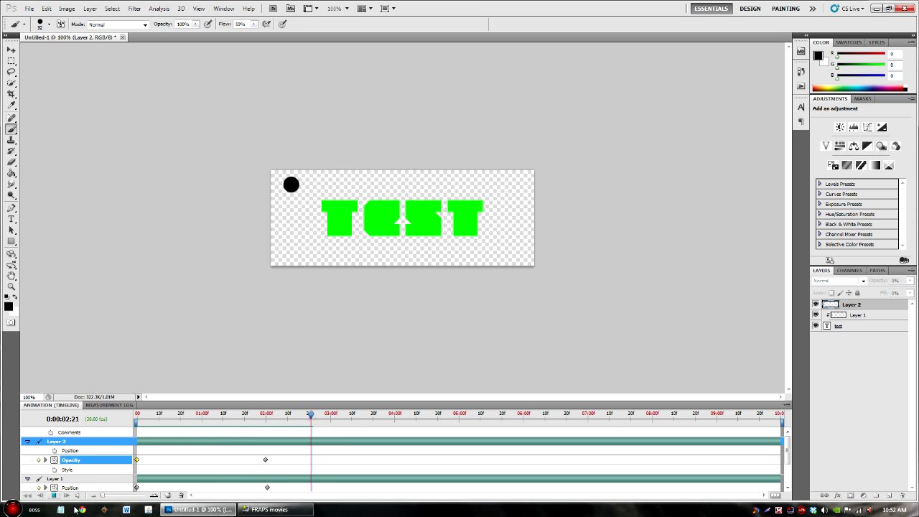
{"action": "left_click", "coordinate": [56, 495]}
{"action": "left_click", "coordinate": [350, 416]}
{"action": "left_click_drag", "start_coordinate": [351, 417], "coordinate": [265, 417]}
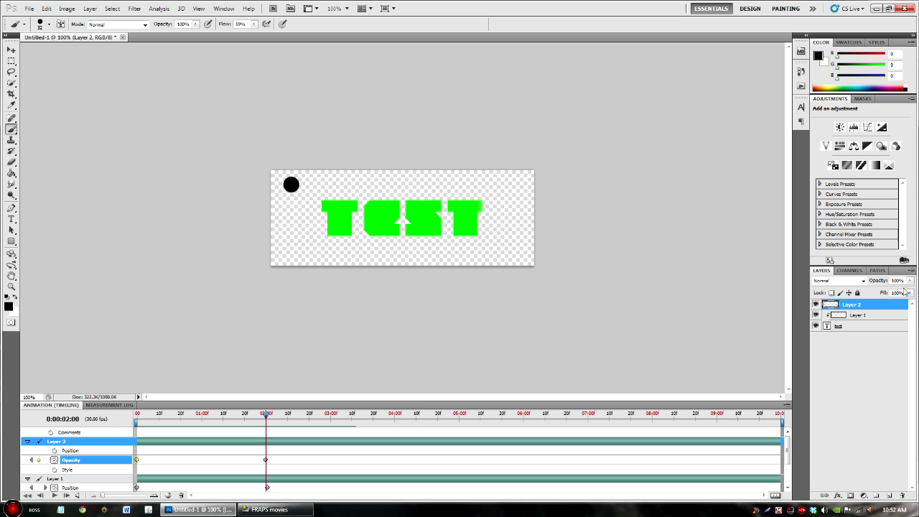
- At 0:00:04:00, set Layer 2's opacity to 0% to add a fade-out keyframe
{"action": "left_click_drag", "start_coordinate": [266, 417], "coordinate": [394, 416]}
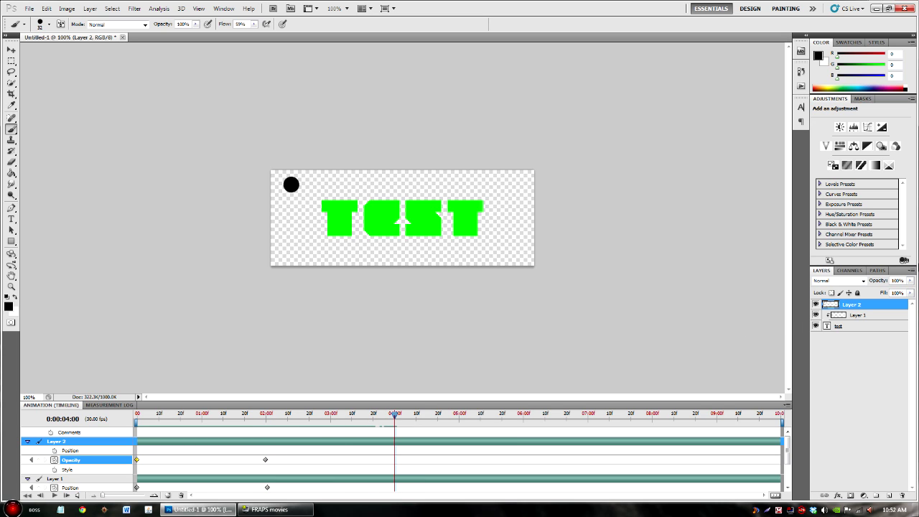
{"action": "left_click", "coordinate": [911, 280]}
{"action": "type", "text": "0"}
{"action": "key", "text": "Return"}
- Play the animation from the start to preview the dot's fade in and out, and return to 0:00:00:00
{"action": "left_click_drag", "start_coordinate": [350, 416], "coordinate": [130, 423]}
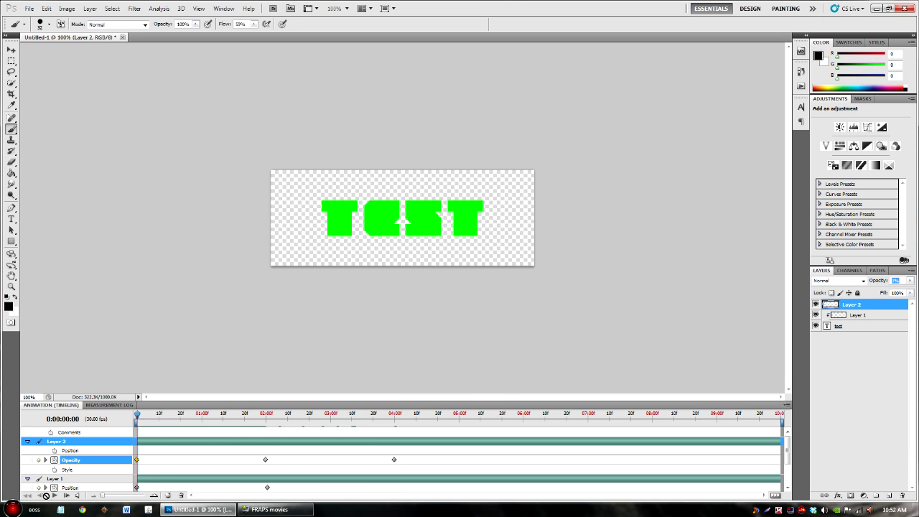
{"action": "left_click", "coordinate": [55, 496]}
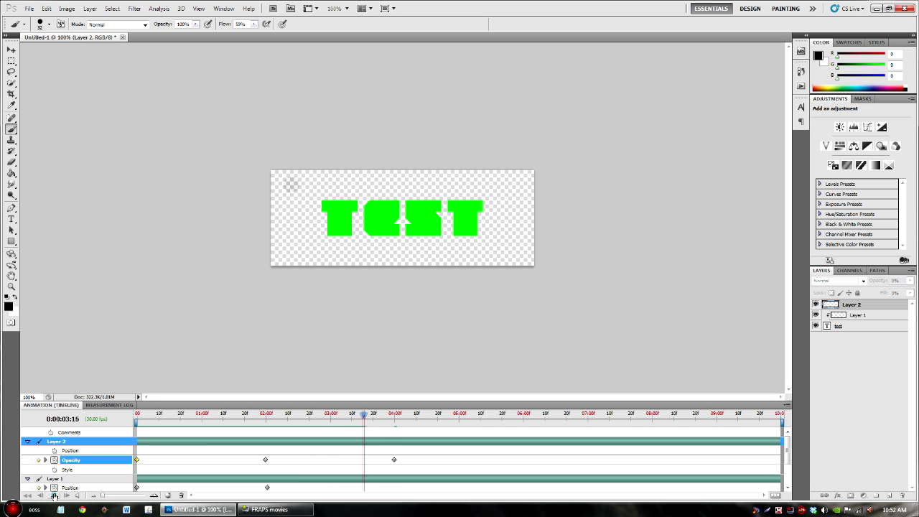
{"action": "left_click", "coordinate": [54, 496]}
{"action": "left_click_drag", "start_coordinate": [273, 418], "coordinate": [88, 385]}
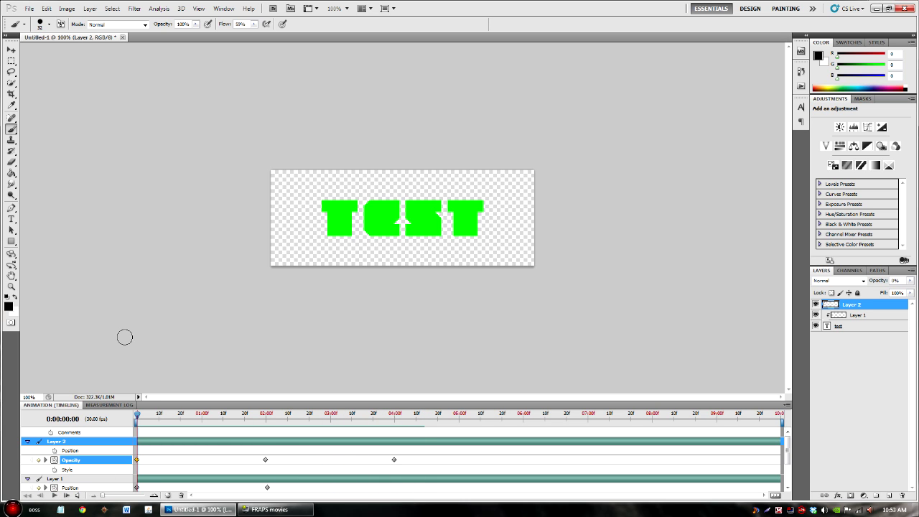